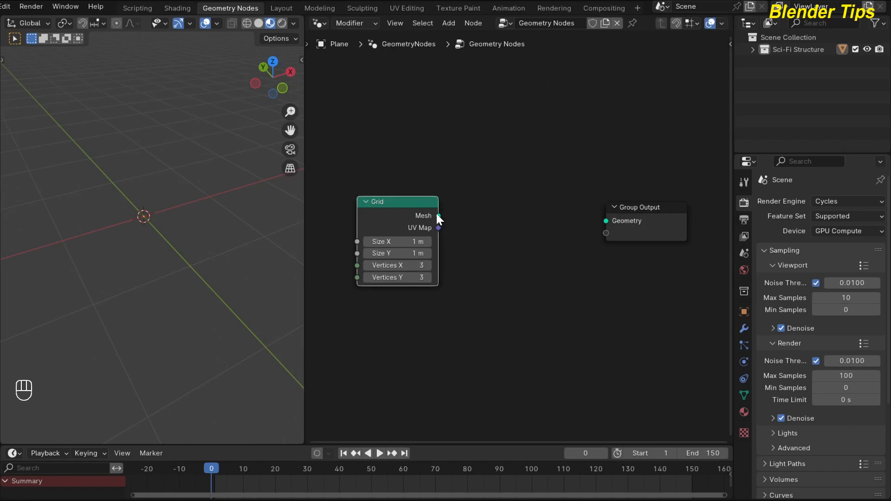
Connect the Grid node's mesh to the Group Output geometry and set the grid's X size to 1.5 m
{"action": "left_click_drag", "start_coordinate": [438, 216], "coordinate": [606, 221]}
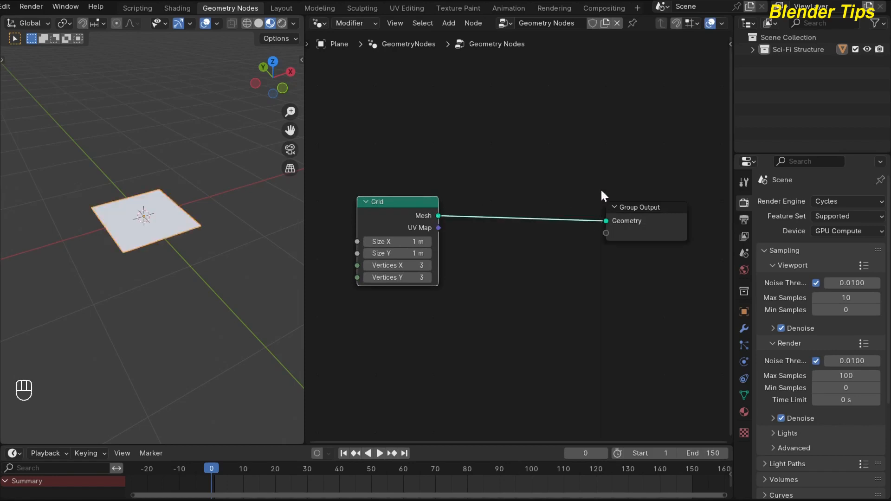
{"action": "scroll", "coordinate": [346, 182], "scroll_direction": "up", "scroll_amount": 3}
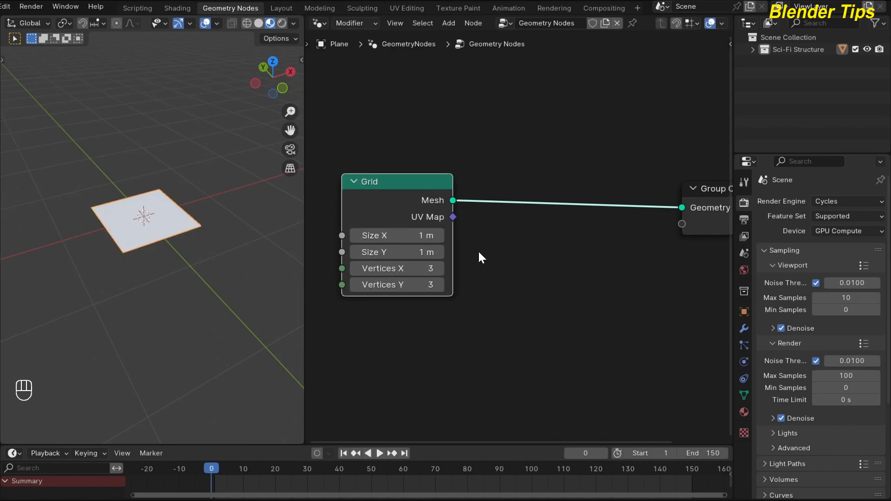
{"action": "middle_click_drag", "start_coordinate": [479, 257], "coordinate": [495, 255]}
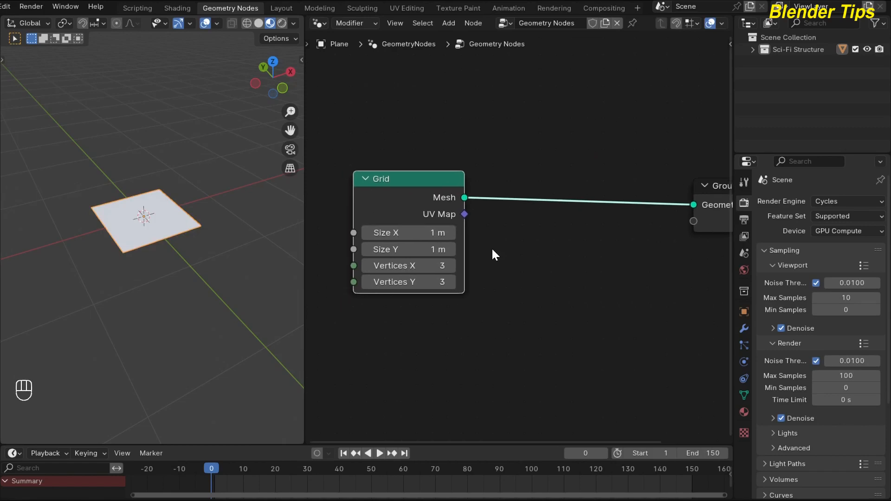
{"action": "left_click", "coordinate": [402, 238]}
{"action": "type", "text": "1.5"}
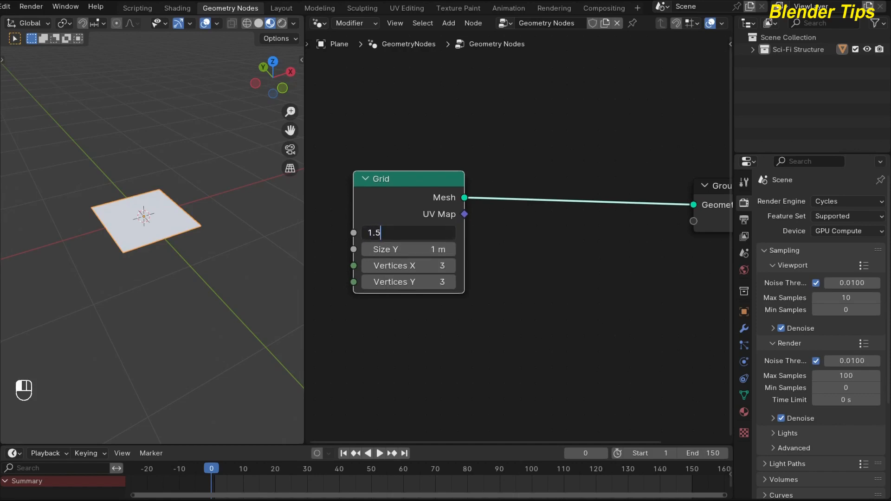
{"action": "key", "text": "Return"}
Switch the 3D viewport to wireframe shading to show the grid's structure
{"action": "middle_click_drag", "start_coordinate": [184, 219], "coordinate": [131, 252]}
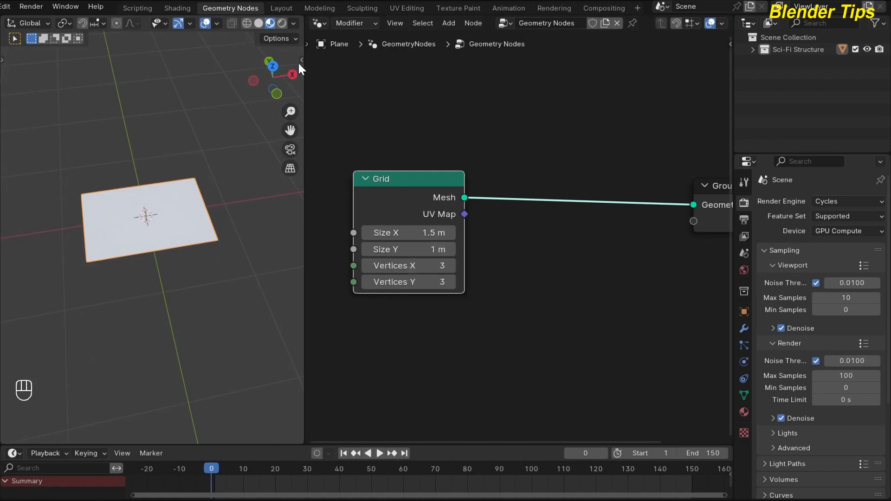
{"action": "left_click", "coordinate": [248, 24]}
{"action": "scroll", "coordinate": [108, 162], "scroll_direction": "up", "scroll_amount": 3}
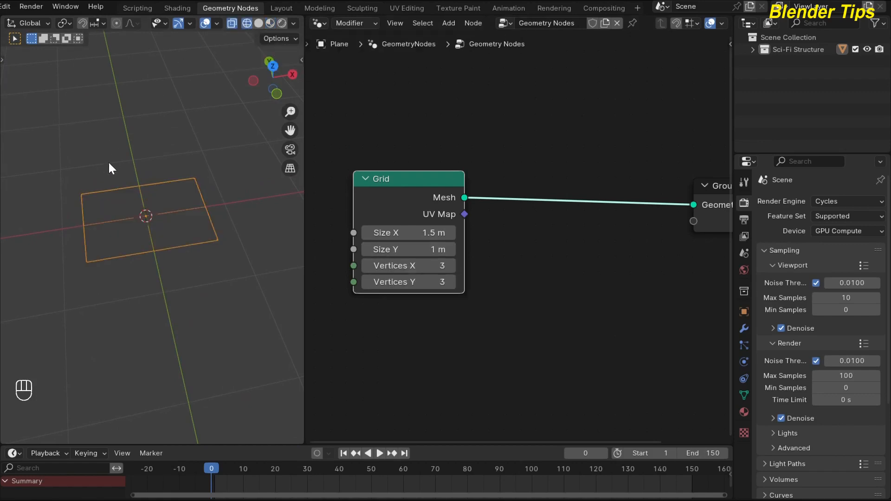
{"action": "scroll", "coordinate": [479, 299], "scroll_direction": "up", "scroll_amount": 1}
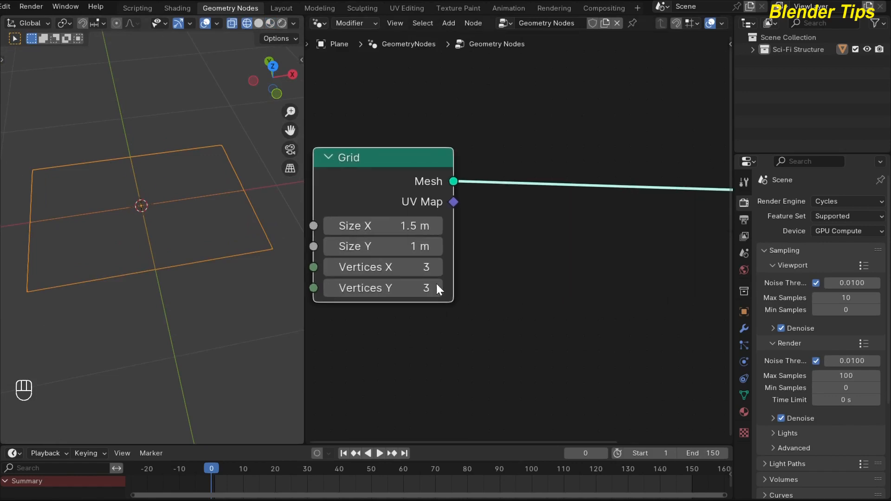
Set the grid's resolution to 250 vertices in X and 150 vertices in Y
{"action": "left_click", "coordinate": [382, 272]}
{"action": "type", "text": "250"}
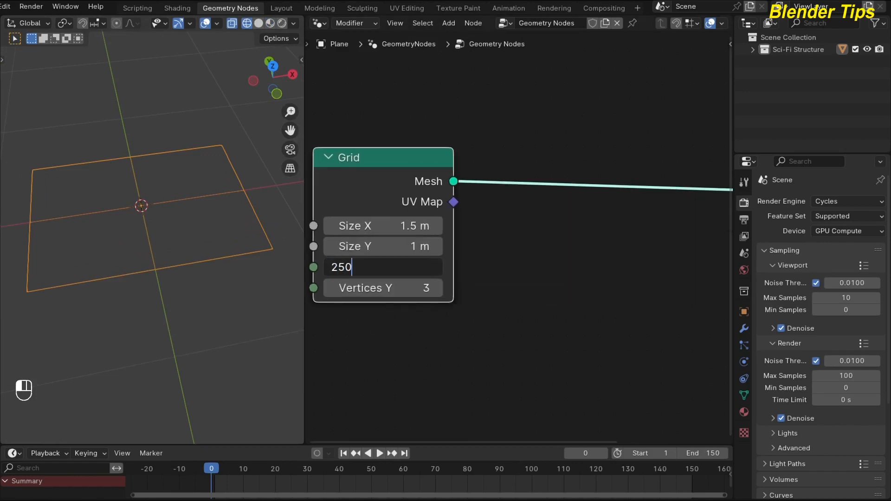
{"action": "key", "text": "Return"}
{"action": "middle_click_drag", "start_coordinate": [126, 205], "coordinate": [113, 222]}
{"action": "scroll", "coordinate": [114, 221], "scroll_direction": "up", "scroll_amount": 3}
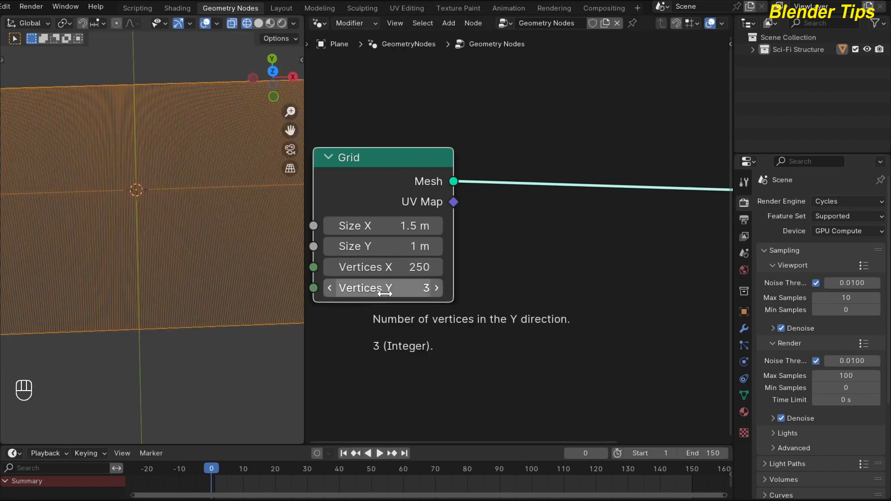
{"action": "left_click", "coordinate": [375, 289]}
{"action": "type", "text": "150"}
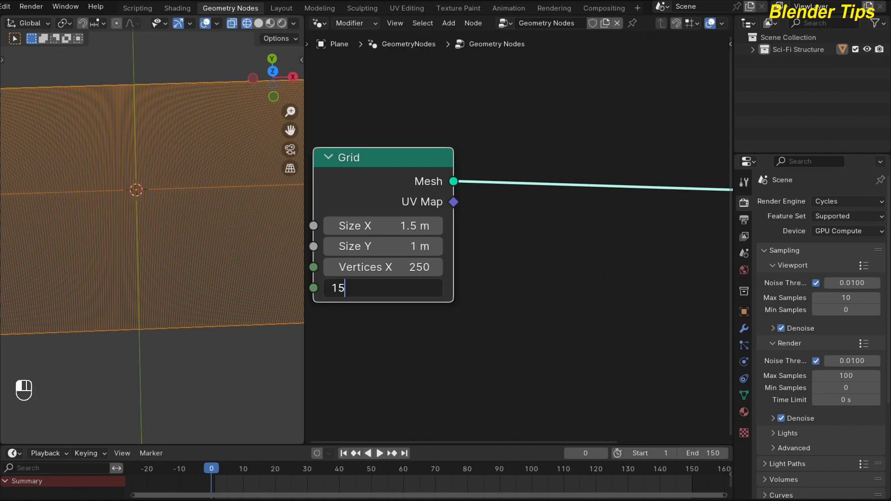
{"action": "key", "text": "Return"}
Check the density of the grid's wireframe and deselect the plane in the 3D viewport
{"action": "scroll", "coordinate": [137, 194], "scroll_direction": "up", "scroll_amount": 4}
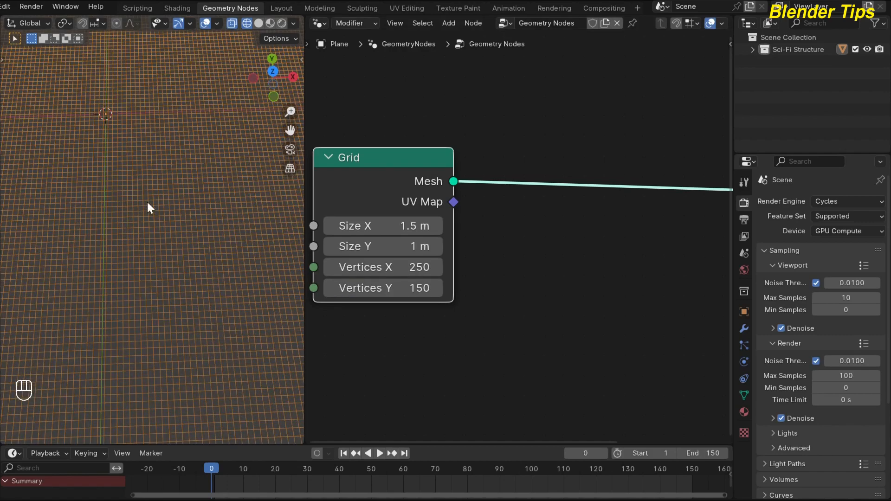
{"action": "scroll", "coordinate": [168, 185], "scroll_direction": "down", "scroll_amount": 6}
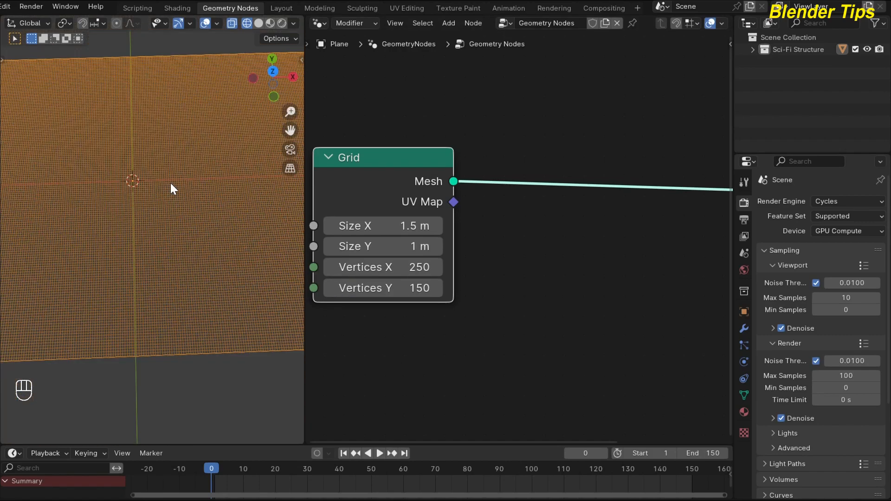
{"action": "middle_click_drag", "start_coordinate": [168, 119], "coordinate": [163, 142]}
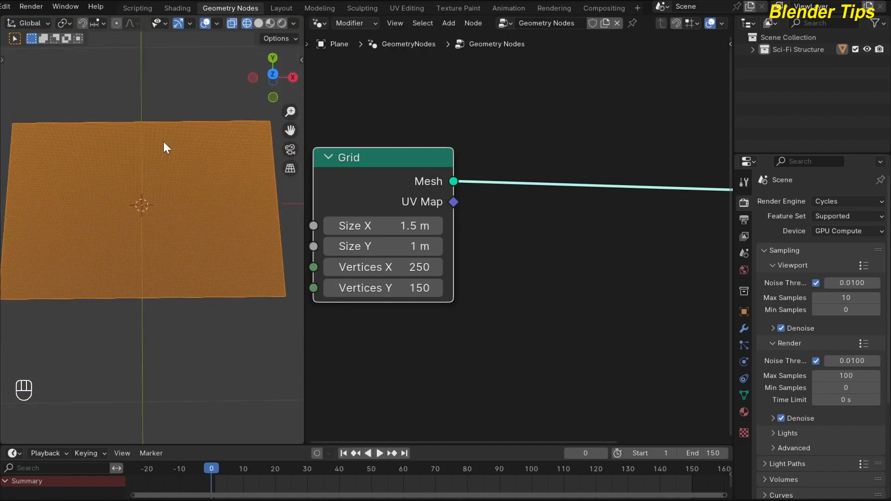
{"action": "left_click", "coordinate": [177, 117]}
{"action": "scroll", "coordinate": [173, 165], "scroll_direction": "up", "scroll_amount": 1}
{"action": "scroll", "coordinate": [175, 168], "scroll_direction": "down", "scroll_amount": 2}
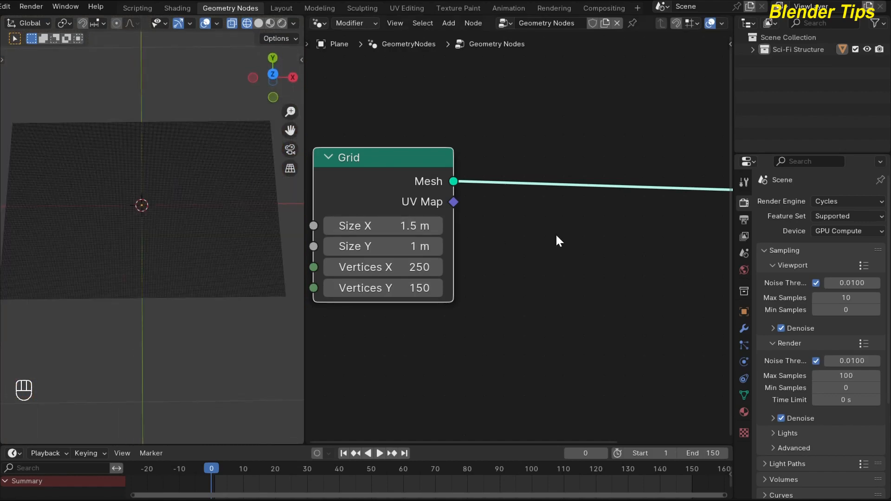
Insert a Mesh to Points node between the Grid and Group Output nodes, and move the Grid node up and away from it
{"action": "scroll", "coordinate": [556, 243], "scroll_direction": "down", "scroll_amount": 3}
{"action": "left_click_drag", "start_coordinate": [384, 207], "coordinate": [374, 222]}
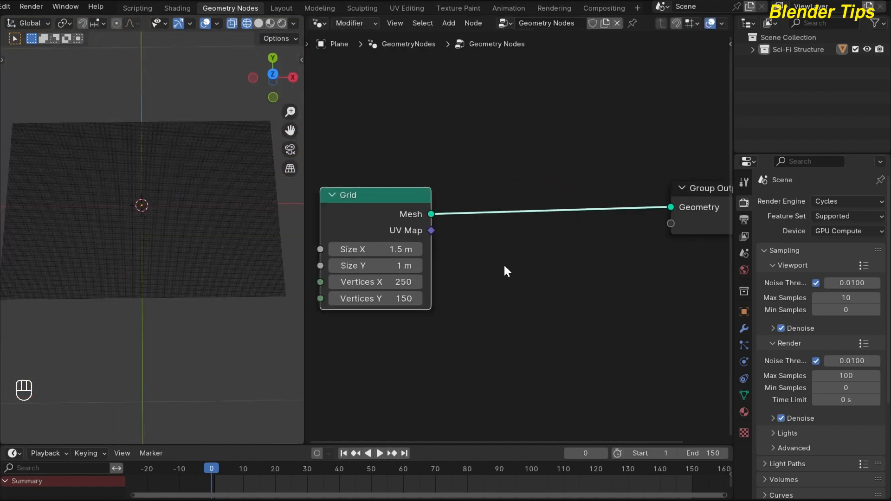
{"action": "middle_click_drag", "start_coordinate": [516, 263], "coordinate": [492, 277]}
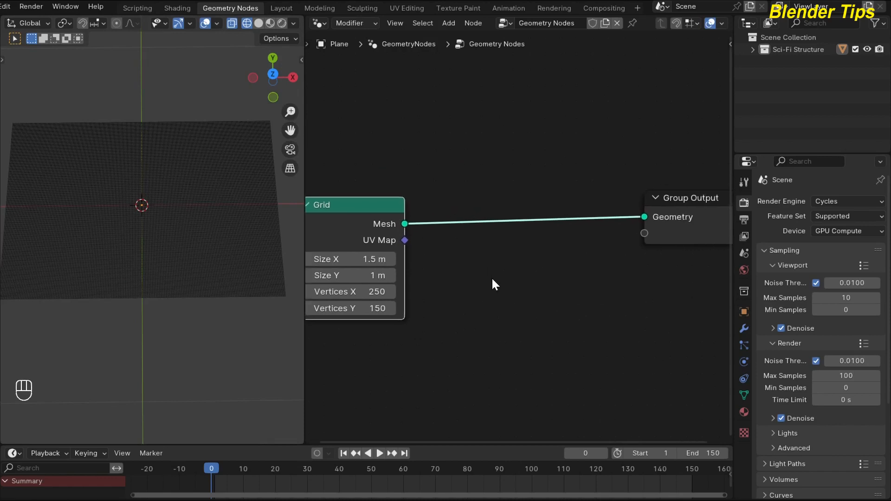
{"action": "left_click", "coordinate": [491, 277]}
{"action": "key", "text": "shift+a"}
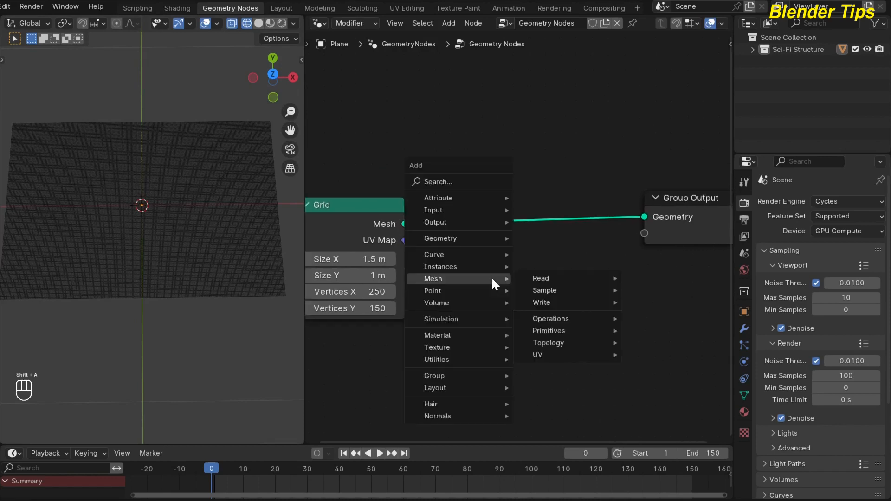
{"action": "type", "text": "MTP"}
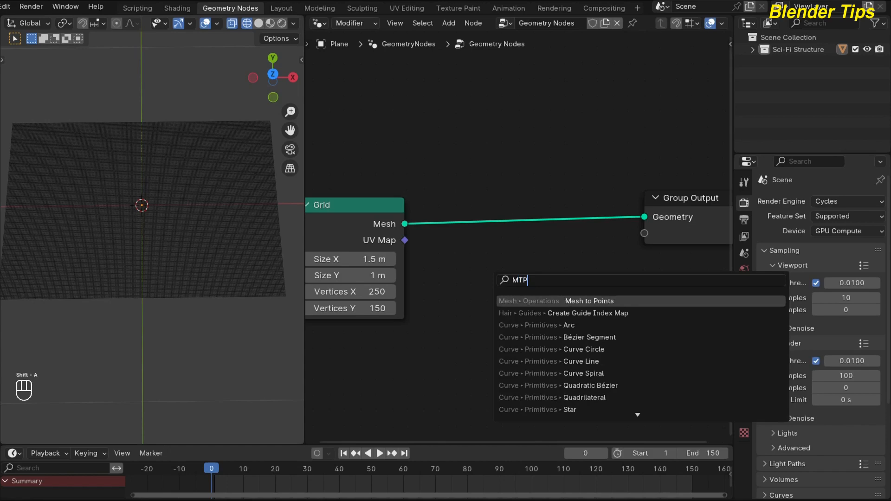
{"action": "key", "text": "Return"}
{"action": "left_click", "coordinate": [474, 194]}
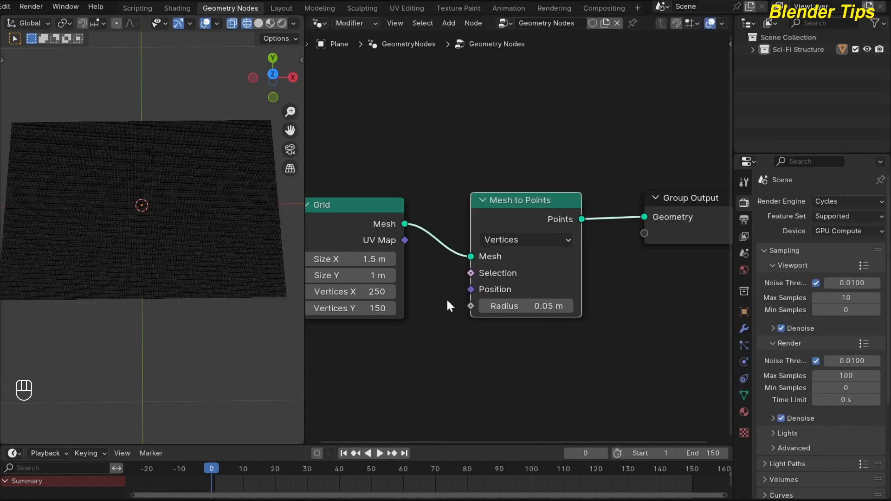
{"action": "key", "text": "Home"}
{"action": "left_click_drag", "start_coordinate": [390, 225], "coordinate": [376, 179]}
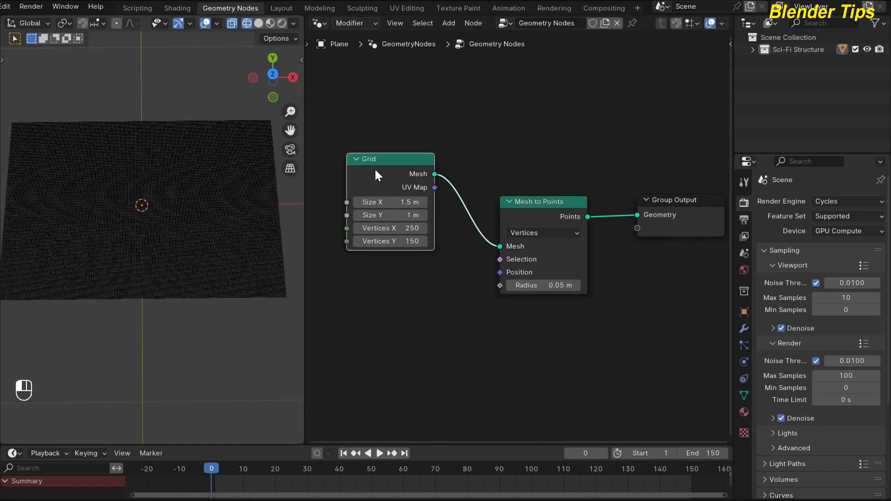
Switch the 3D viewport to solid shading to show the points as spheres
{"action": "scroll", "coordinate": [235, 250], "scroll_direction": "up", "scroll_amount": 3}
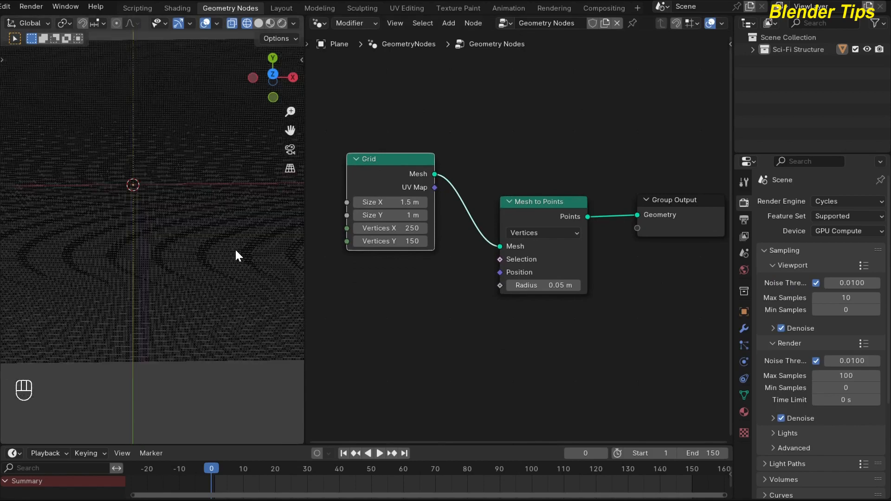
{"action": "left_click", "coordinate": [259, 23]}
{"action": "scroll", "coordinate": [422, 290], "scroll_direction": "up", "scroll_amount": 1}
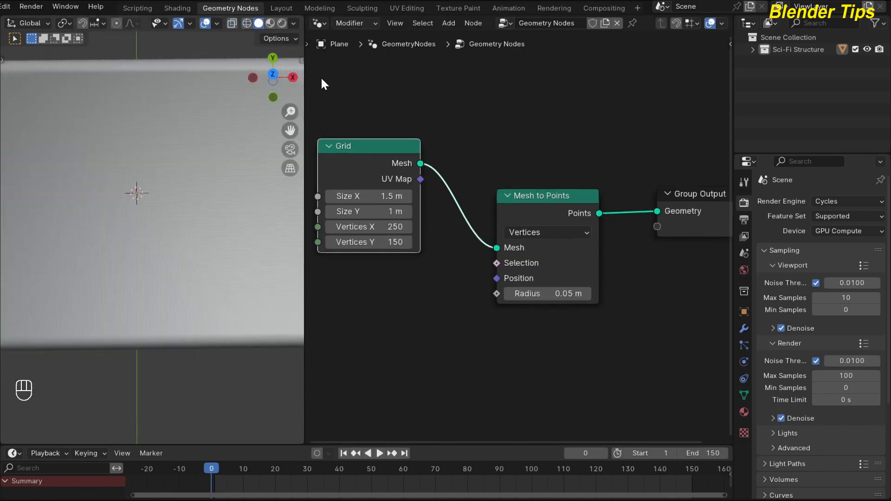
Set the Mesh to Points radius to 0.005 m
{"action": "scroll", "coordinate": [498, 319], "scroll_direction": "up", "scroll_amount": 2}
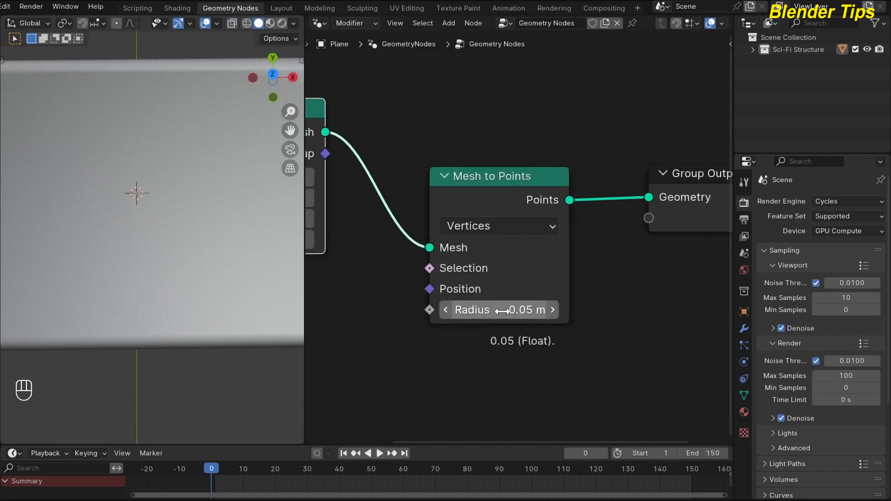
{"action": "left_click", "coordinate": [502, 310]}
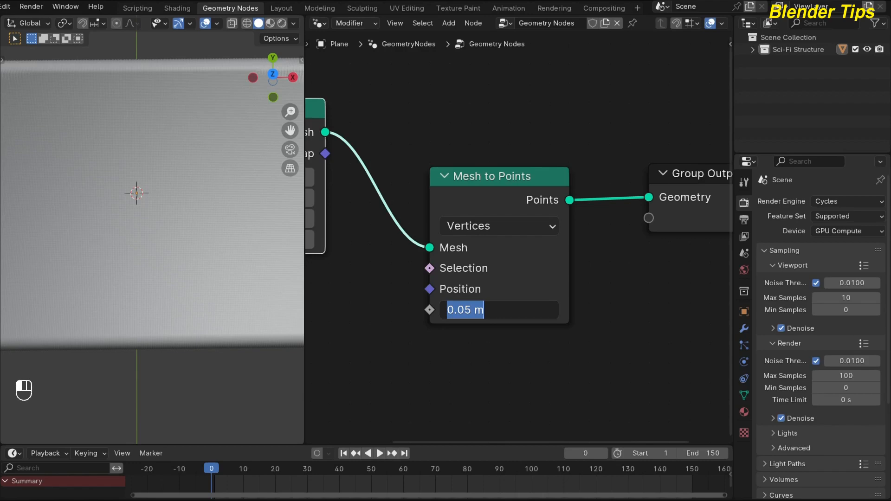
{"action": "type", "text": ".00"}
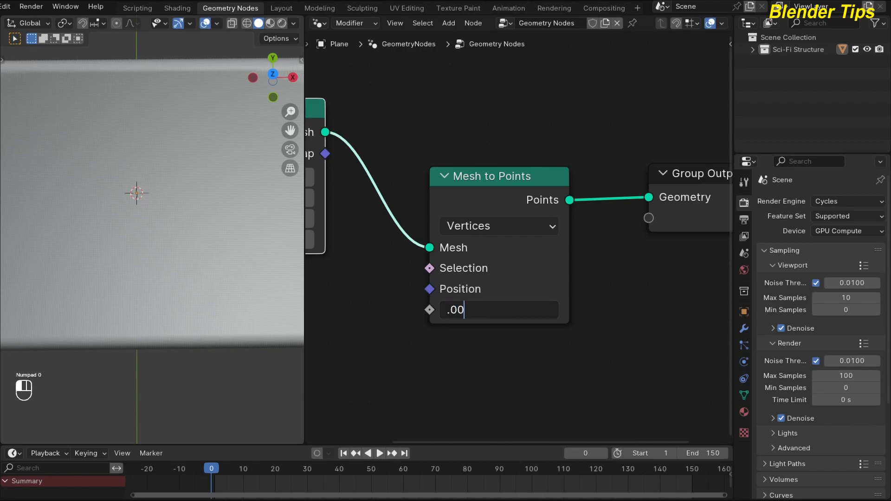
{"action": "type", "text": "5"}
{"action": "key", "text": "Return"}
{"action": "scroll", "coordinate": [207, 252], "scroll_direction": "up", "scroll_amount": 1}
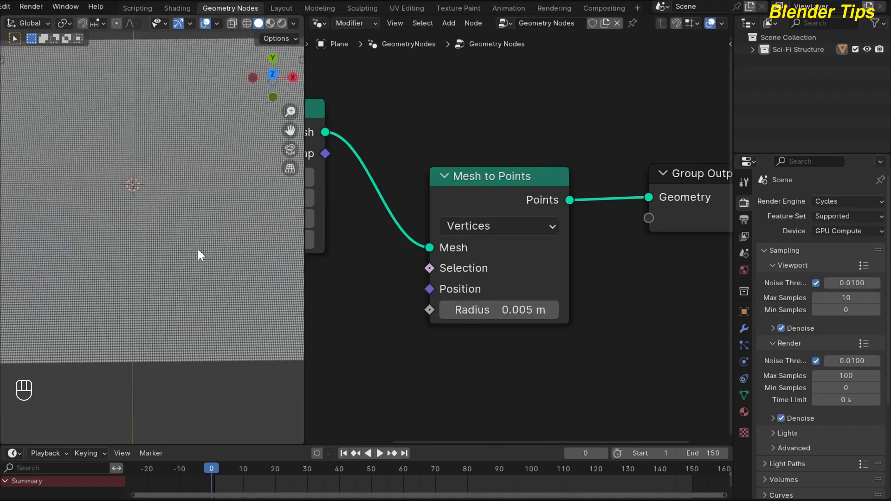
{"action": "middle_click_drag", "start_coordinate": [198, 249], "coordinate": [169, 231]}
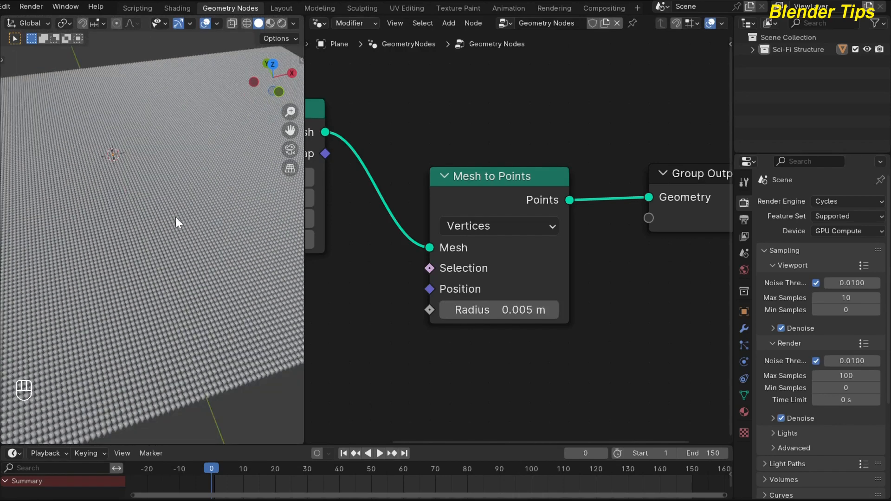
Preview the points in rendered shading and return the 3D viewport to solid shading
{"action": "left_click", "coordinate": [280, 23]}
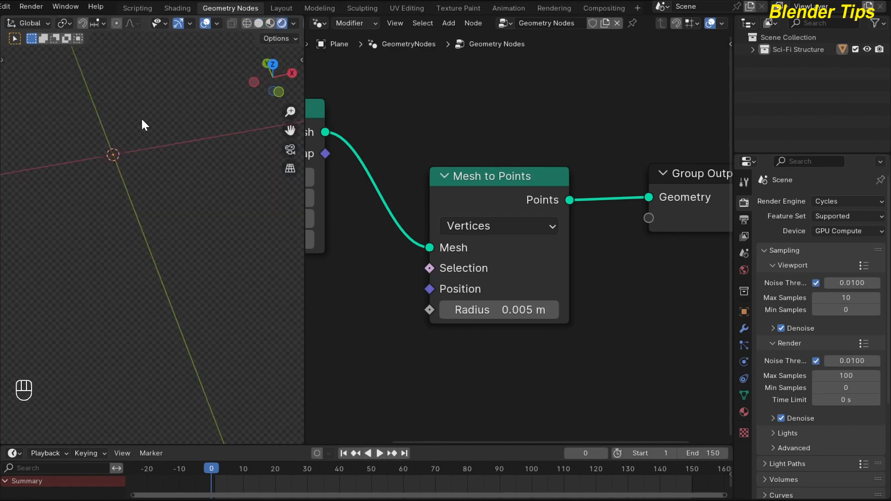
{"action": "scroll", "coordinate": [99, 192], "scroll_direction": "up", "scroll_amount": 4}
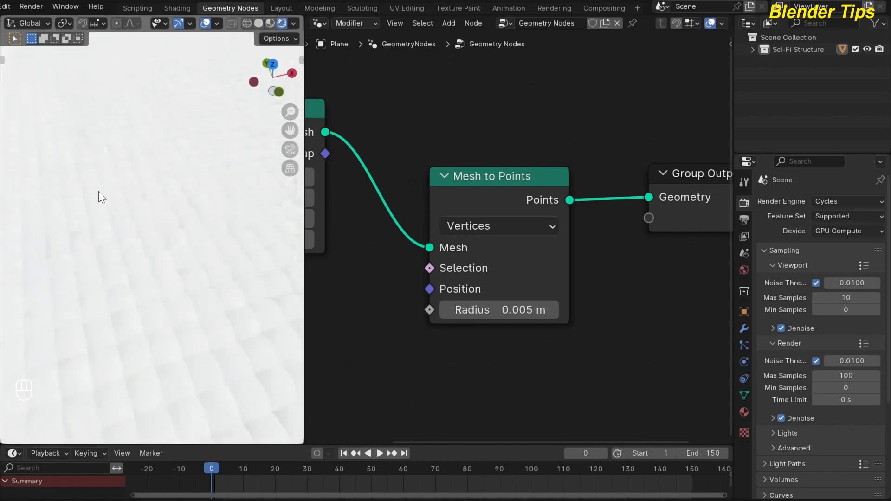
{"action": "scroll", "coordinate": [99, 191], "scroll_direction": "down", "scroll_amount": 6}
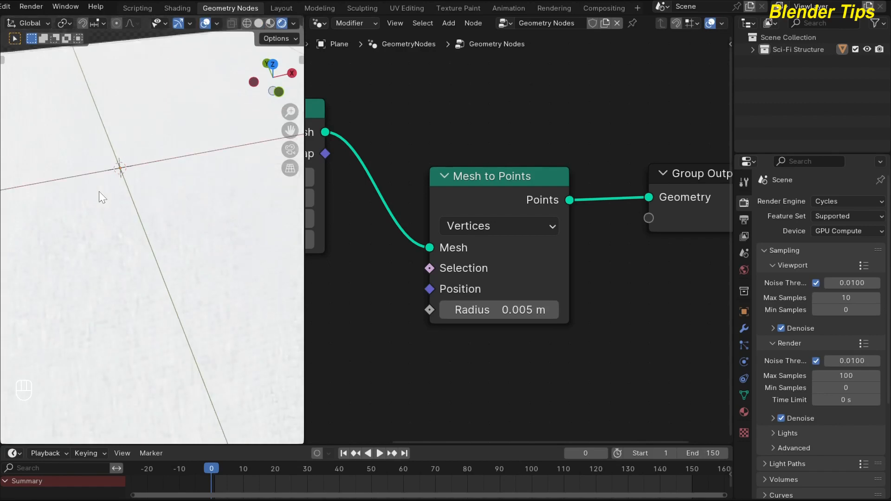
{"action": "scroll", "coordinate": [171, 149], "scroll_direction": "up", "scroll_amount": 1}
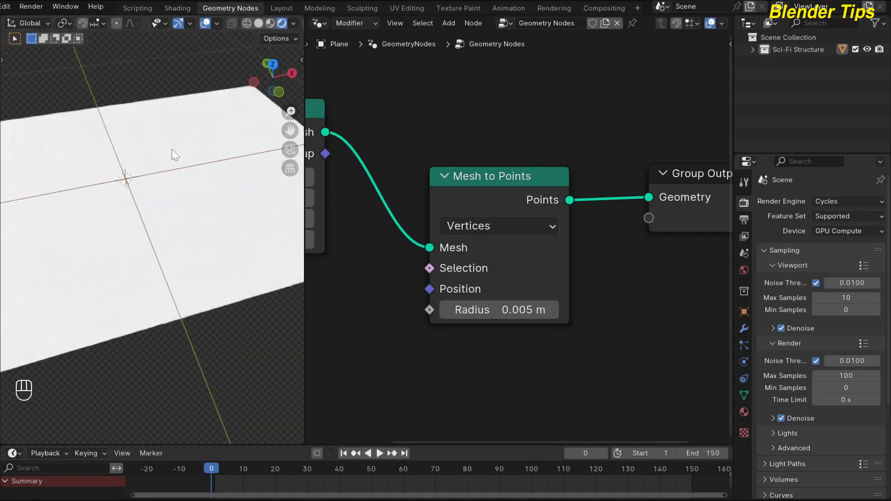
{"action": "left_click", "coordinate": [269, 25]}
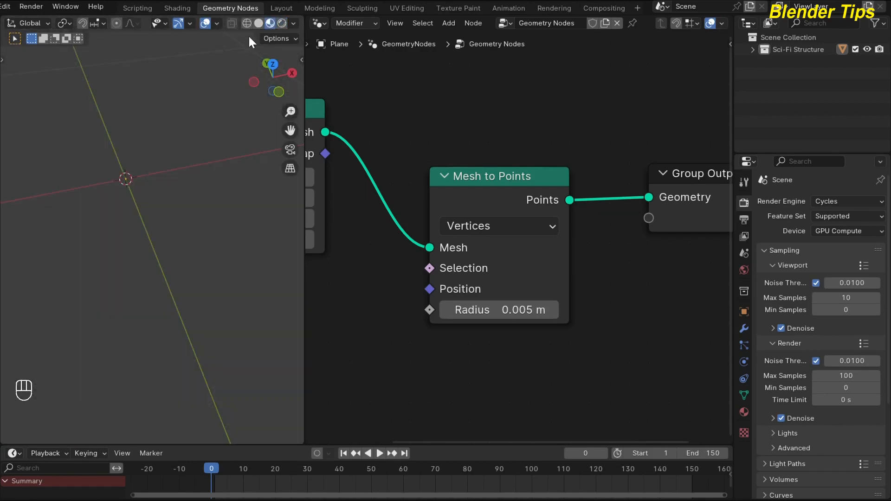
{"action": "left_click", "coordinate": [258, 24]}
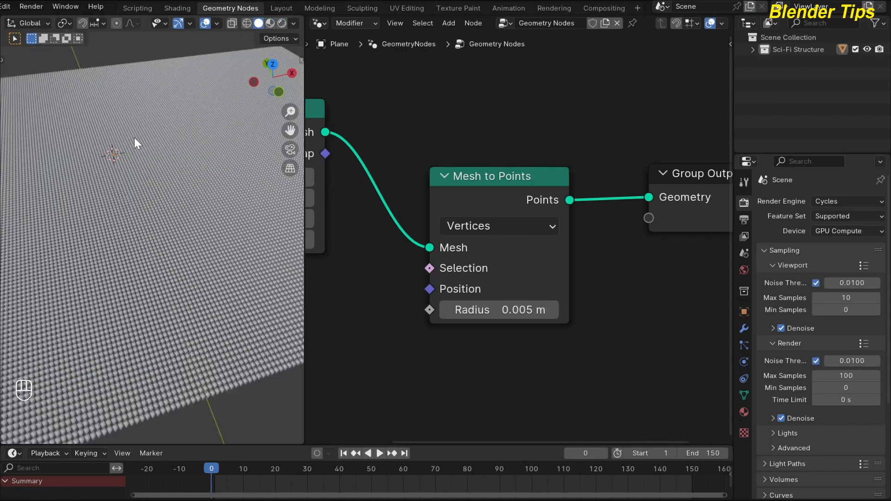
Move the Group Output node farther from the Mesh to Points node to make room between them
{"action": "scroll", "coordinate": [576, 288], "scroll_direction": "down", "scroll_amount": 3}
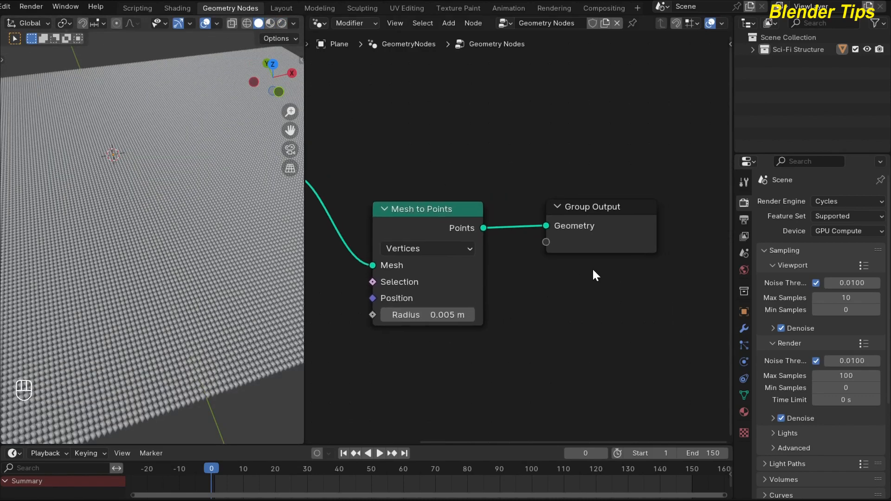
{"action": "left_click_drag", "start_coordinate": [625, 245], "coordinate": [677, 249]}
{"action": "mouse_move", "coordinate": [551, 315]}
{"action": "middle_mouse_down"}
{"action": "mouse_move", "coordinate": [537, 280]}
{"action": "mouse_move", "coordinate": [542, 311]}
{"action": "middle_mouse_up"}
{"action": "left_click", "coordinate": [536, 311]}
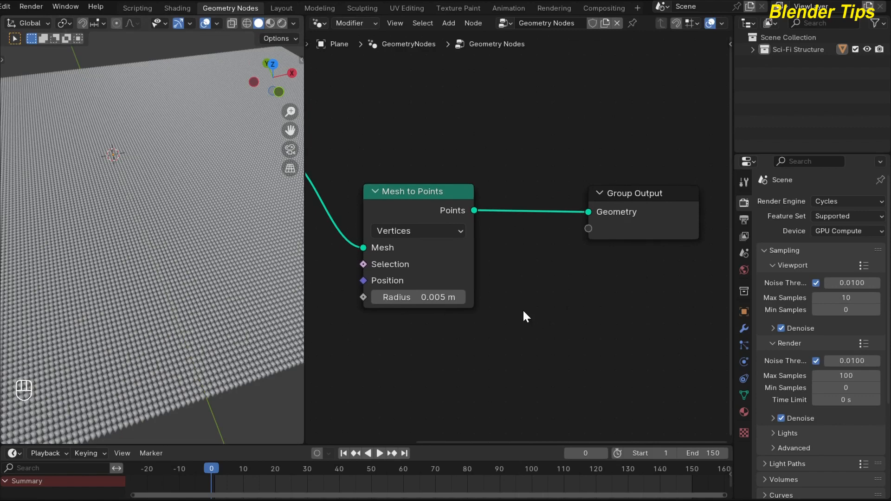
Add a Set Material node on the link between the Mesh to Points and Group Output nodes
{"action": "key", "text": "shift+a"}
{"action": "mouse_move", "coordinate": [524, 310]}
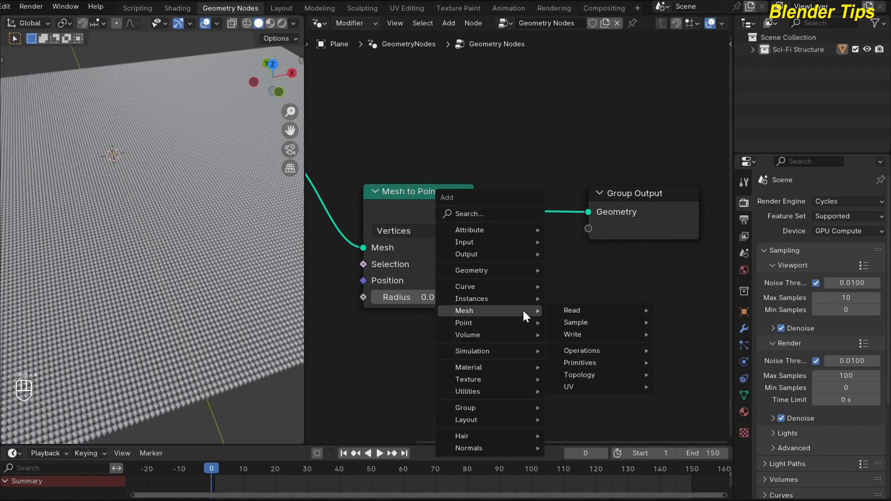
{"action": "type", "text": "SM"}
{"action": "key", "text": "Down"}
{"action": "key", "text": "Down"}
{"action": "key", "text": "Down"}
{"action": "key", "text": "Down"}
{"action": "key", "text": "Down"}
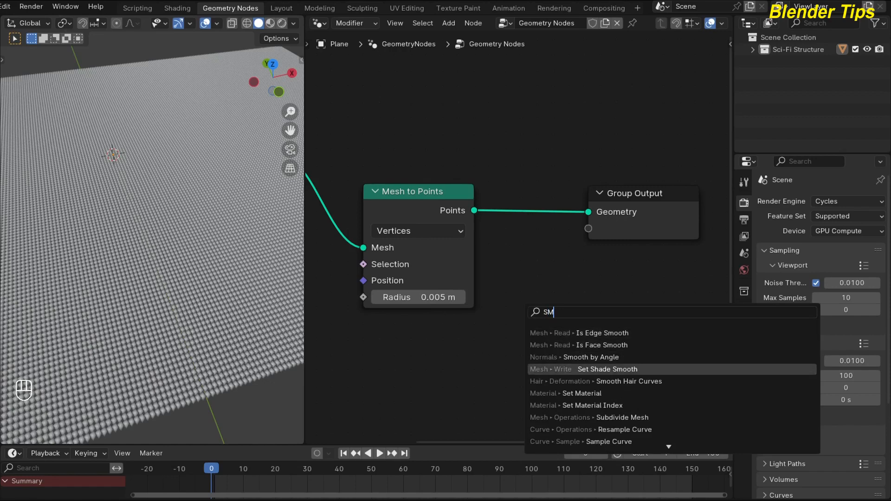
{"action": "key", "text": "Return"}
{"action": "left_click", "coordinate": [531, 180]}
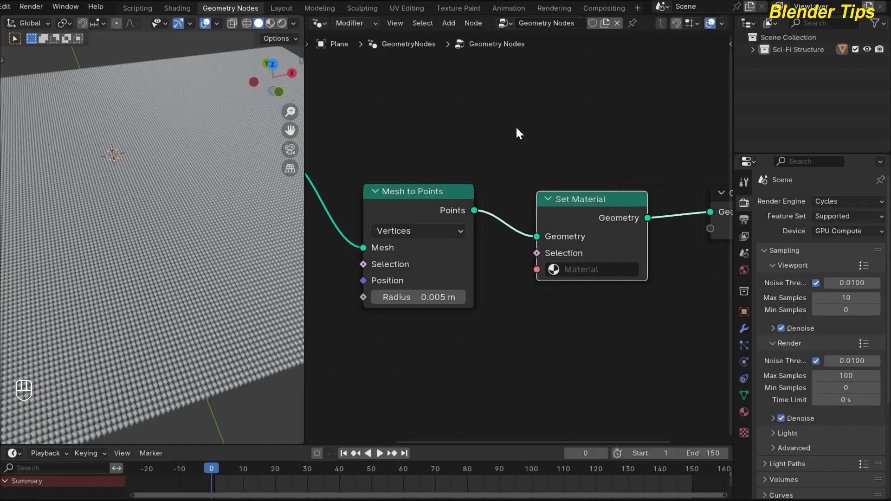
Create a new material on the plane and assign it in the Set Material node
{"action": "left_click", "coordinate": [744, 410]}
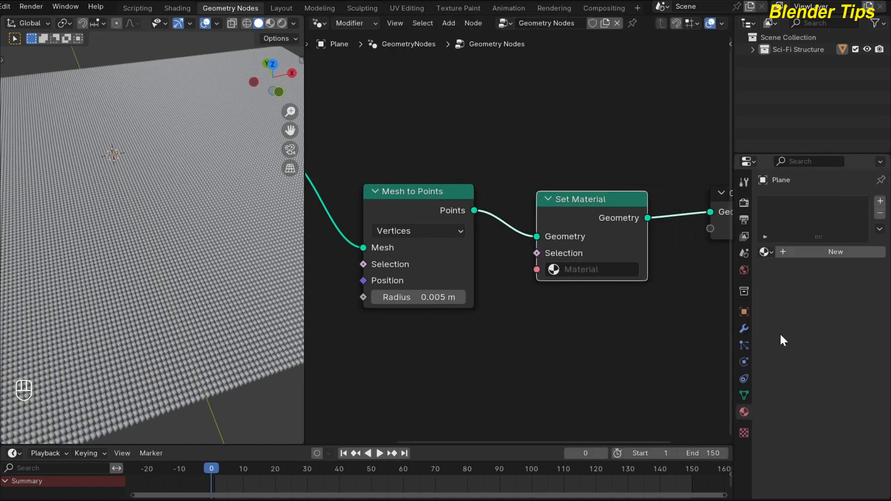
{"action": "left_click", "coordinate": [828, 254]}
{"action": "left_click", "coordinate": [598, 270]}
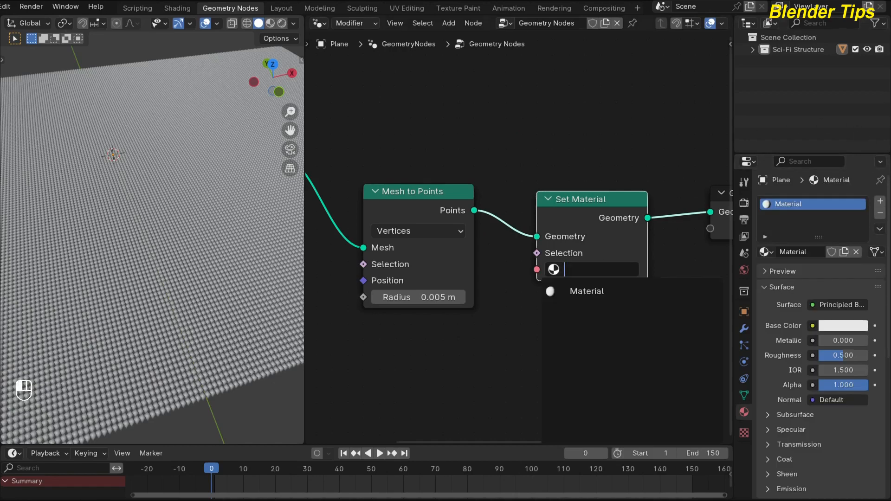
{"action": "left_click", "coordinate": [594, 291]}
{"action": "scroll", "coordinate": [199, 193], "scroll_direction": "down", "scroll_amount": 3}
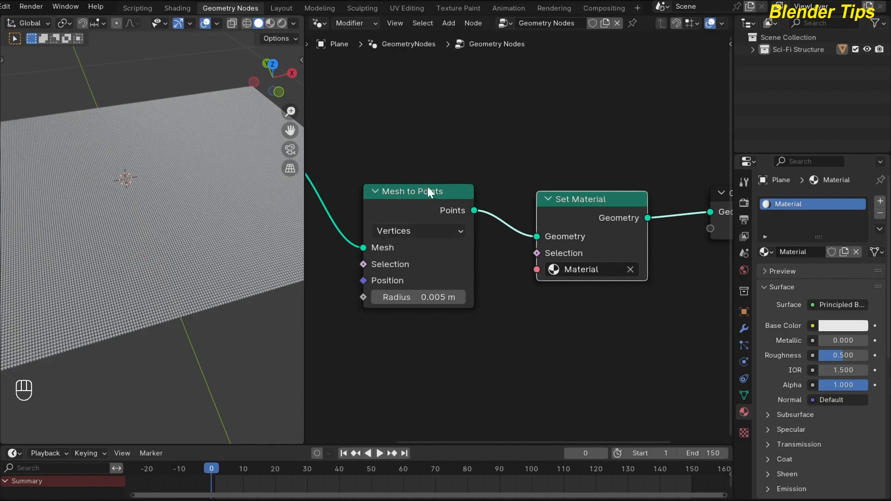
{"action": "scroll", "coordinate": [416, 170], "scroll_direction": "down", "scroll_amount": 1}
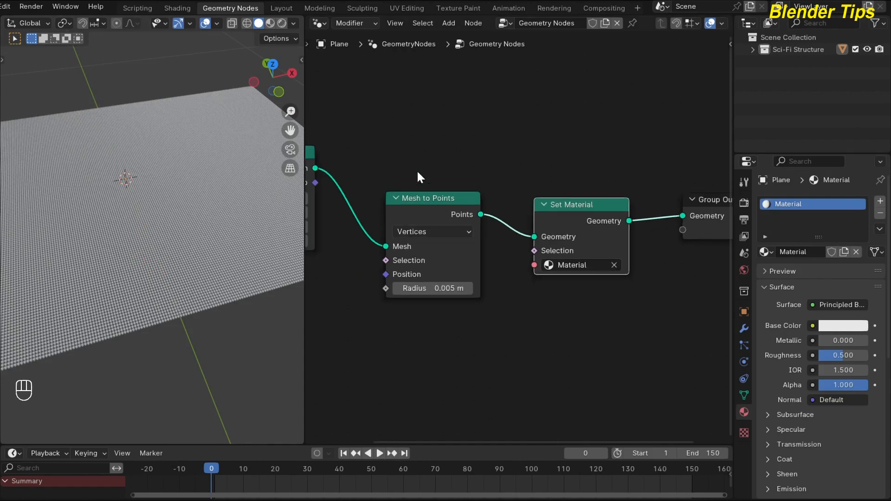
In the Shading workspace, feed the Principled BSDF's base color from an Image Texture with Mapping and Texture Coordinate nodes
{"action": "left_click", "coordinate": [176, 9]}
{"action": "middle_click_drag", "start_coordinate": [258, 147], "coordinate": [491, 158]}
{"action": "scroll", "coordinate": [418, 147], "scroll_direction": "up", "scroll_amount": 4}
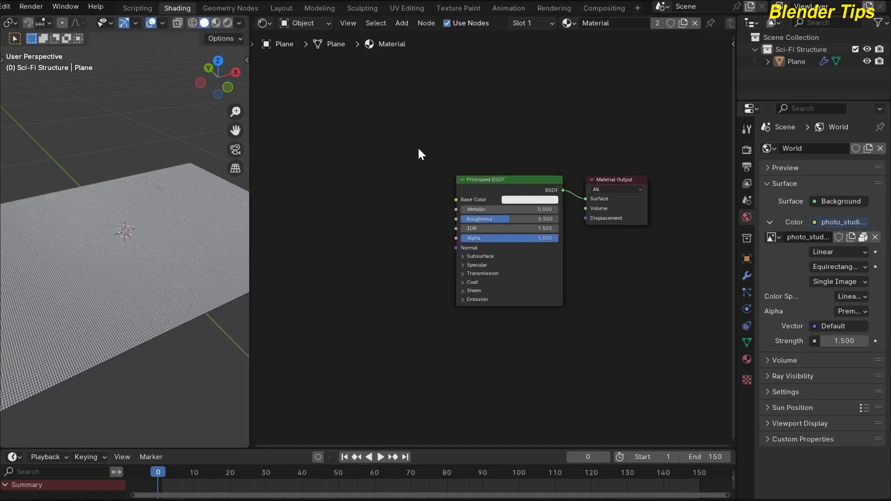
{"action": "middle_click_drag", "start_coordinate": [170, 169], "coordinate": [118, 202]}
{"action": "middle_click_drag", "start_coordinate": [332, 187], "coordinate": [409, 197]}
{"action": "scroll", "coordinate": [367, 186], "scroll_direction": "up", "scroll_amount": 1}
{"action": "scroll", "coordinate": [367, 186], "scroll_direction": "down", "scroll_amount": 1}
{"action": "left_click", "coordinate": [490, 171]}
{"action": "scroll", "coordinate": [377, 205], "scroll_direction": "down", "scroll_amount": 1}
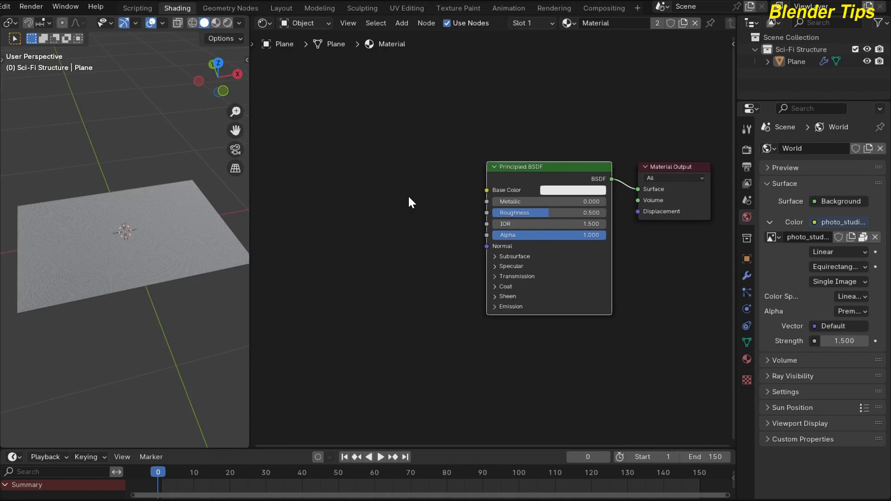
{"action": "key", "text": "ctrl+t"}
{"action": "scroll", "coordinate": [391, 141], "scroll_direction": "down", "scroll_amount": 1}
{"action": "mouse_move", "coordinate": [391, 141]}
{"action": "middle_mouse_down"}
{"action": "mouse_move", "coordinate": [414, 137]}
{"action": "mouse_move", "coordinate": [398, 143]}
{"action": "middle_mouse_up"}
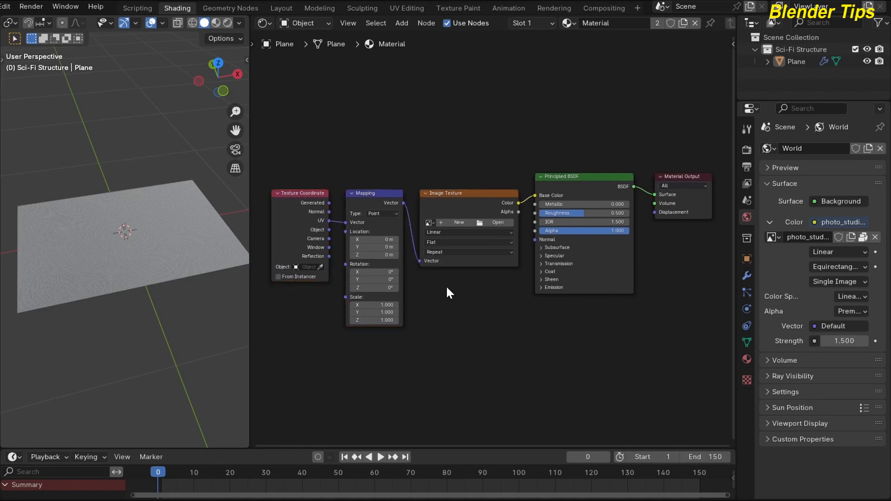
Load PAK.png from the Desktop folder into the Image Texture node and switch the 3D viewport to rendered shading
{"action": "scroll", "coordinate": [446, 292], "scroll_direction": "up", "scroll_amount": 2}
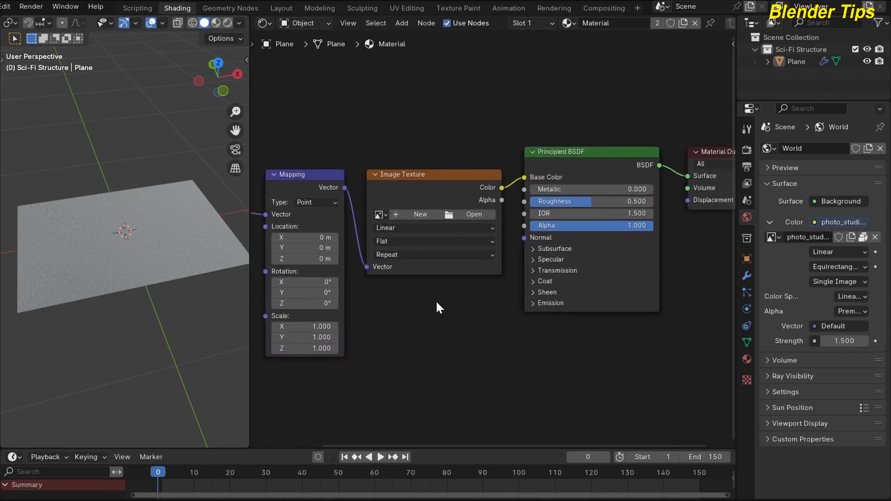
{"action": "scroll", "coordinate": [437, 303], "scroll_direction": "up", "scroll_amount": 2}
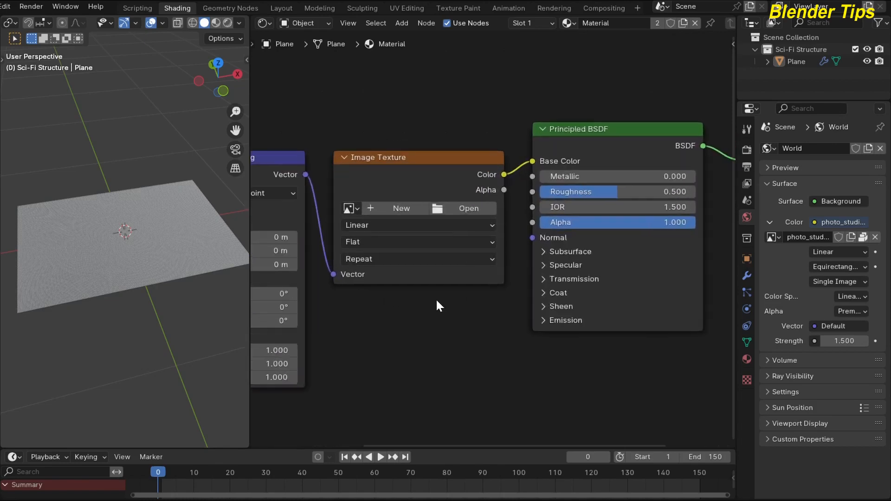
{"action": "left_click", "coordinate": [460, 213]}
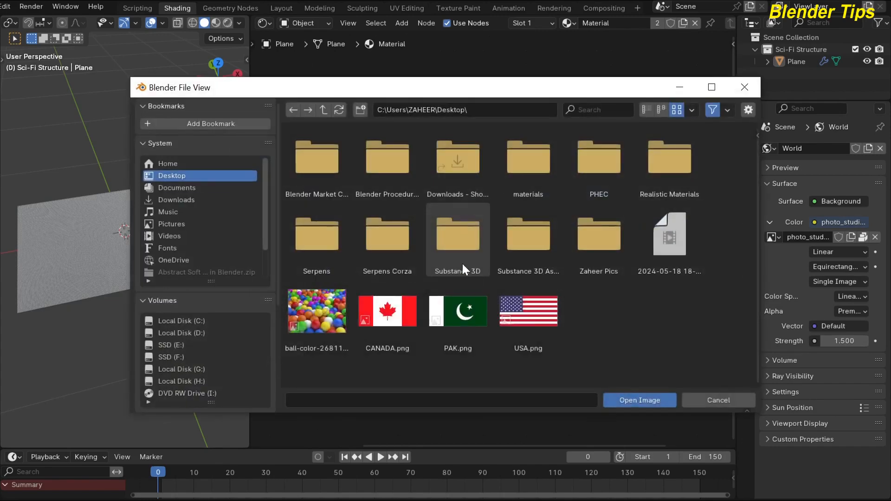
{"action": "left_click", "coordinate": [463, 313]}
{"action": "left_click", "coordinate": [623, 400]}
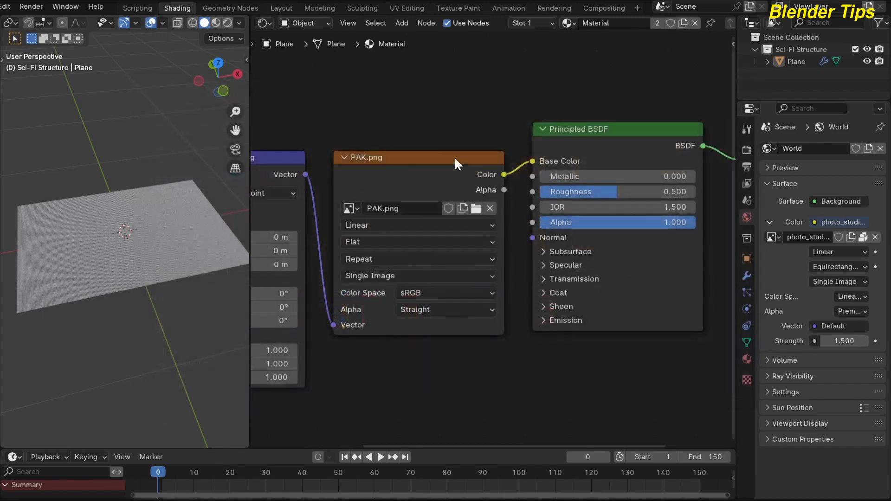
{"action": "left_click", "coordinate": [223, 21]}
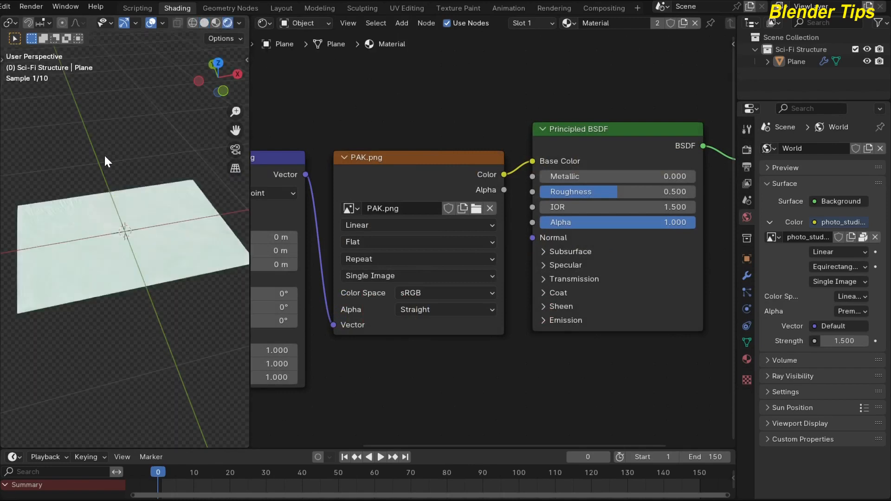
{"action": "scroll", "coordinate": [103, 170], "scroll_direction": "up", "scroll_amount": 3}
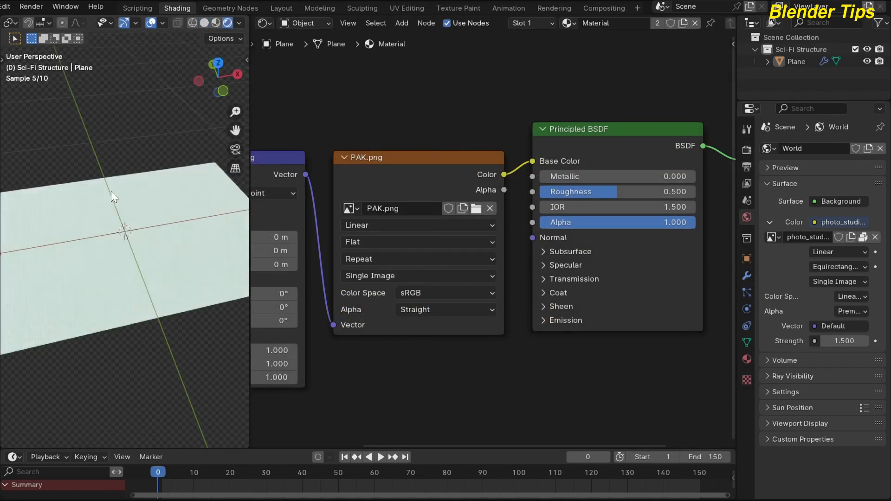
Move the Texture Coordinate node away from Mapping and connect its Object output to the Mapping node's Vector input
{"action": "scroll", "coordinate": [411, 345], "scroll_direction": "down", "scroll_amount": 3}
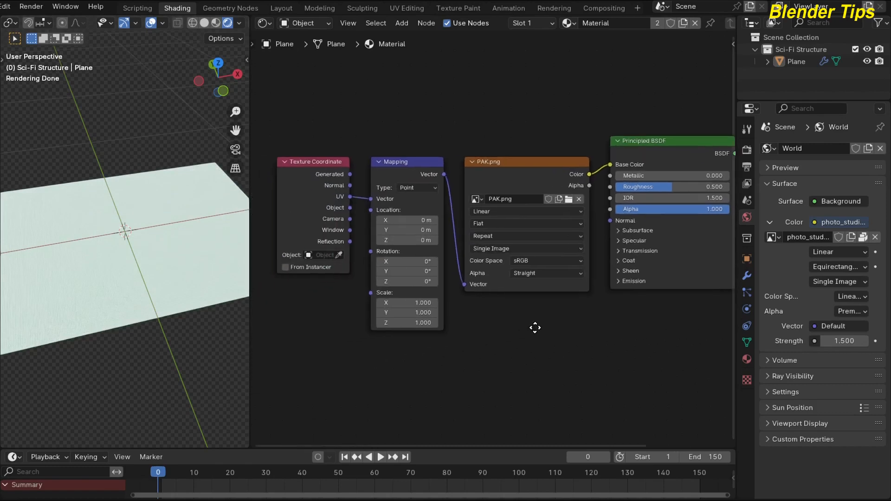
{"action": "left_click_drag", "start_coordinate": [357, 213], "coordinate": [281, 226]}
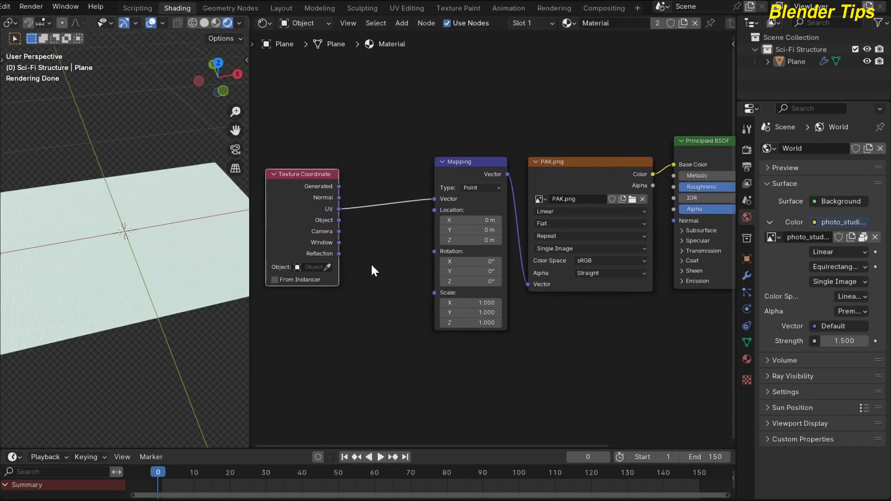
{"action": "left_click_drag", "start_coordinate": [339, 220], "coordinate": [428, 201]}
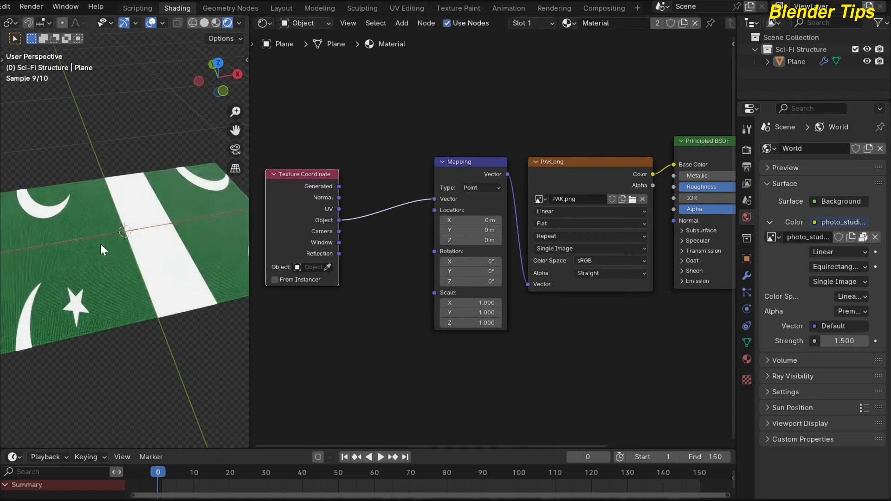
{"action": "scroll", "coordinate": [358, 331], "scroll_direction": "down", "scroll_amount": 2}
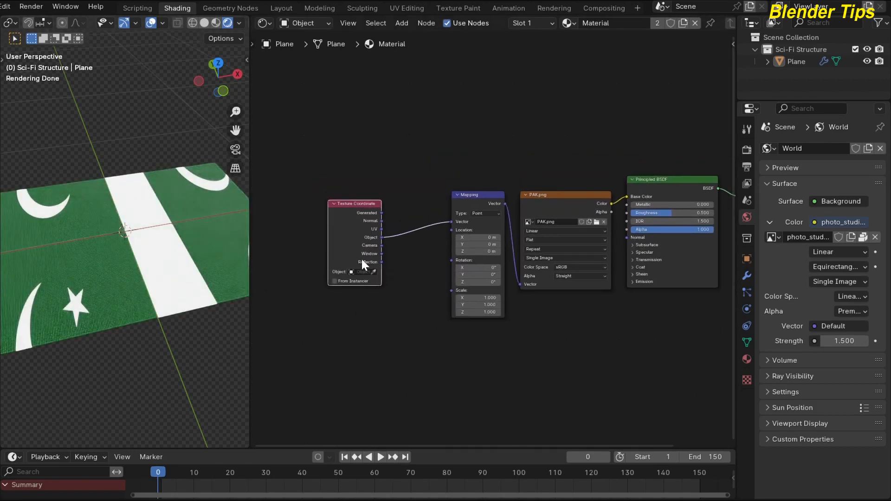
Spread out the material nodes to leave a wide gap between the Mapping node and the PAK.png texture node
{"action": "left_click_drag", "start_coordinate": [363, 259], "coordinate": [288, 253]}
{"action": "left_click_drag", "start_coordinate": [469, 204], "coordinate": [357, 210]}
{"action": "scroll", "coordinate": [483, 286], "scroll_direction": "down", "scroll_amount": 1}
{"action": "middle_click_drag", "start_coordinate": [482, 285], "coordinate": [431, 283]}
{"action": "left_click_drag", "start_coordinate": [471, 146], "coordinate": [638, 319]}
{"action": "mouse_move", "coordinate": [512, 218]}
{"action": "left_mouse_down"}
{"action": "mouse_move", "coordinate": [585, 220]}
{"action": "mouse_move", "coordinate": [496, 225]}
{"action": "left_mouse_up"}
{"action": "scroll", "coordinate": [464, 342], "scroll_direction": "down", "scroll_amount": 2}
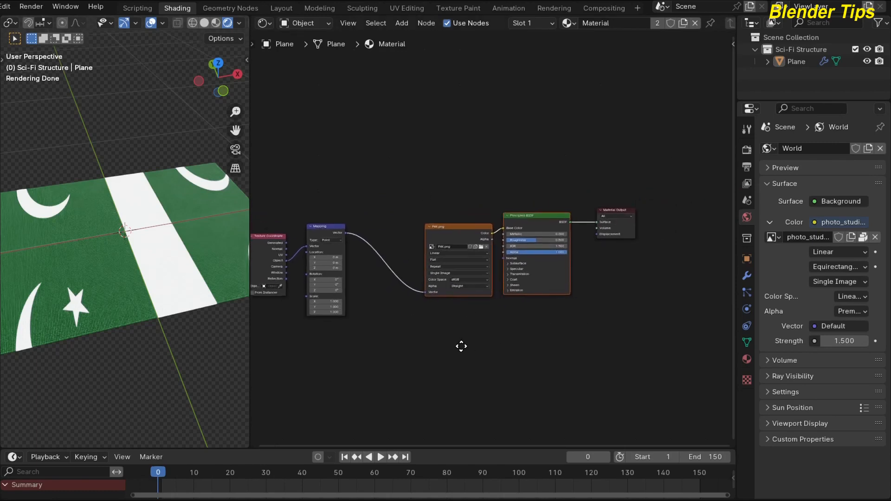
{"action": "left_click_drag", "start_coordinate": [431, 182], "coordinate": [633, 324]}
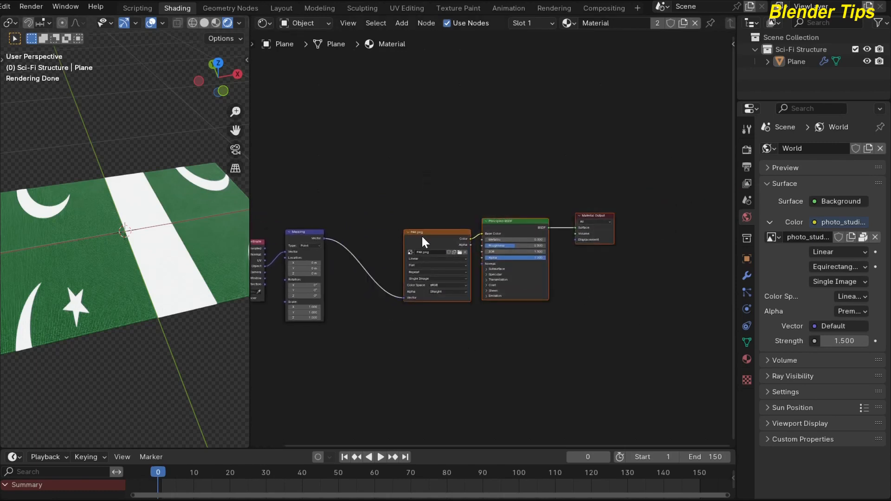
{"action": "left_click_drag", "start_coordinate": [424, 232], "coordinate": [533, 226]}
{"action": "left_click", "coordinate": [377, 305]}
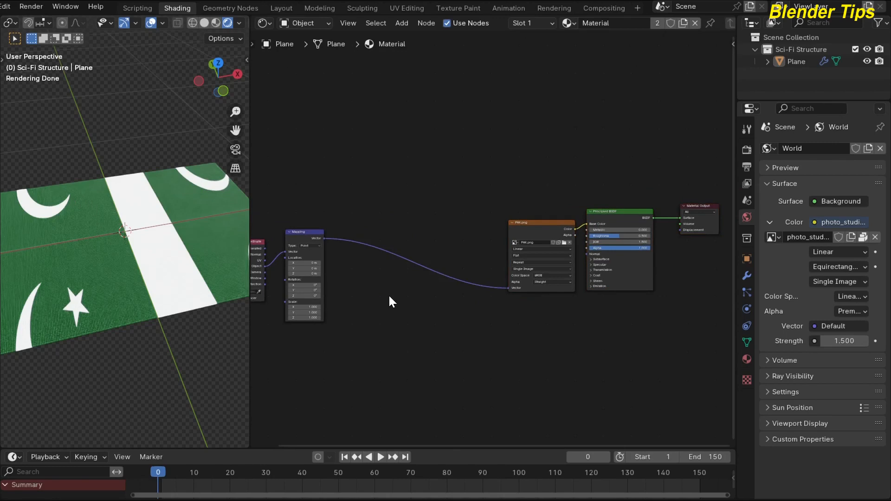
{"action": "middle_click_drag", "start_coordinate": [394, 311], "coordinate": [403, 297]}
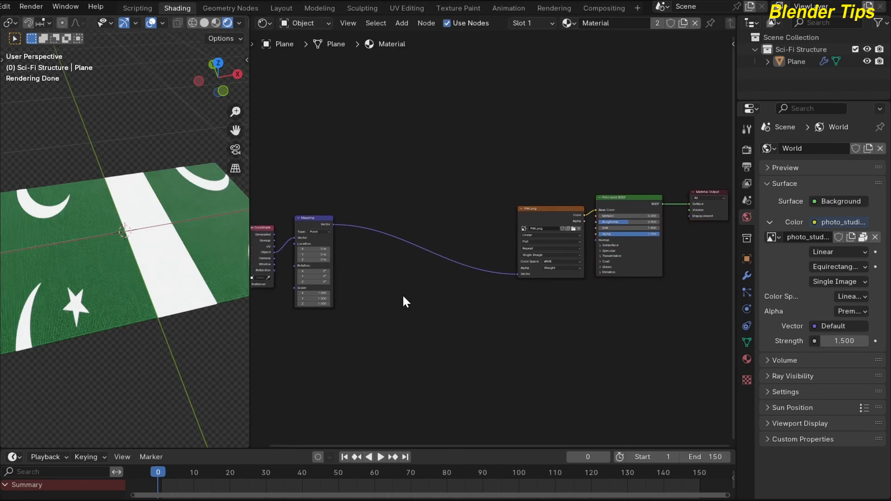
Insert a Vector Math node set to Add on the link between the Mapping and PAK.png texture nodes
{"action": "key", "text": "shift+a"}
{"action": "type", "text": "VE"}
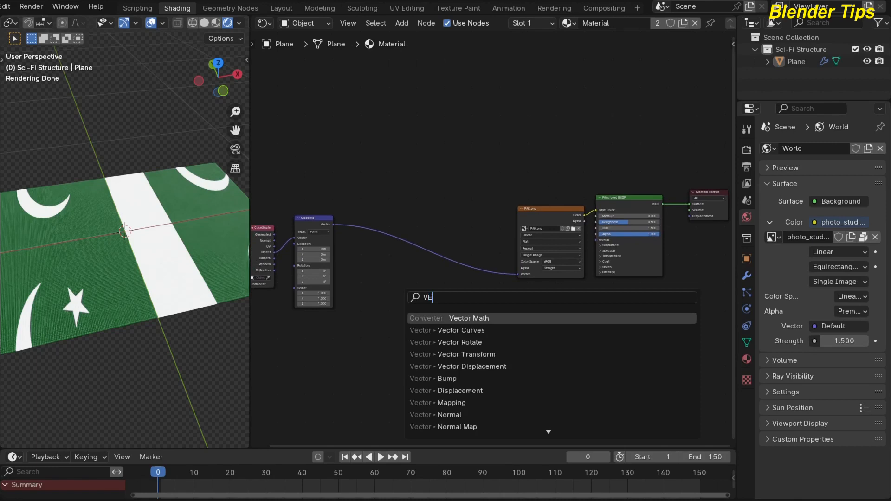
{"action": "key", "text": "Return"}
{"action": "left_click", "coordinate": [403, 236]}
{"action": "scroll", "coordinate": [399, 290], "scroll_direction": "up", "scroll_amount": 2}
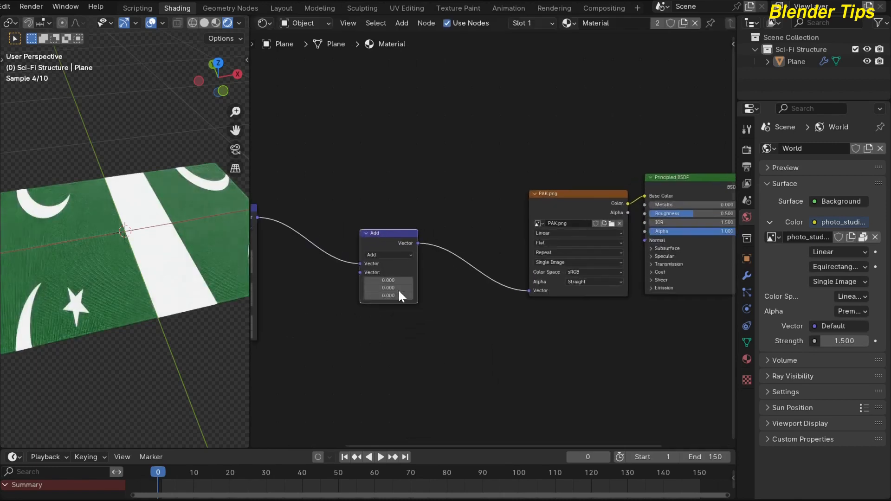
Set all three components of the Add node's second vector to 0.5
{"action": "middle_click_drag", "start_coordinate": [428, 288], "coordinate": [468, 265]}
{"action": "scroll", "coordinate": [473, 265], "scroll_direction": "up", "scroll_amount": 1}
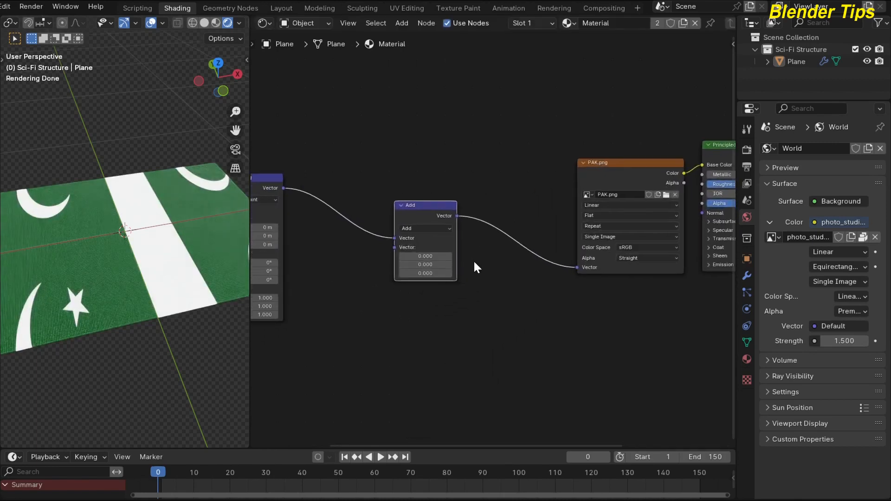
{"action": "left_click", "coordinate": [426, 256]}
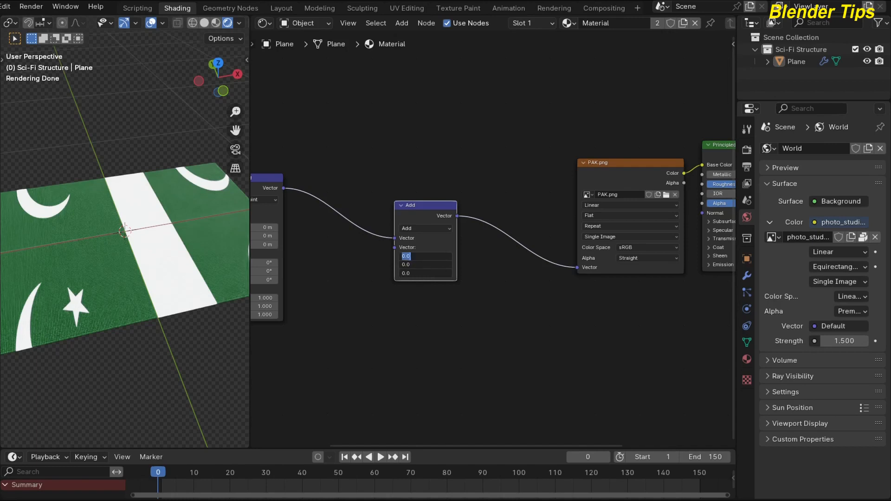
{"action": "type", "text": ".5"}
{"action": "key", "text": "Return"}
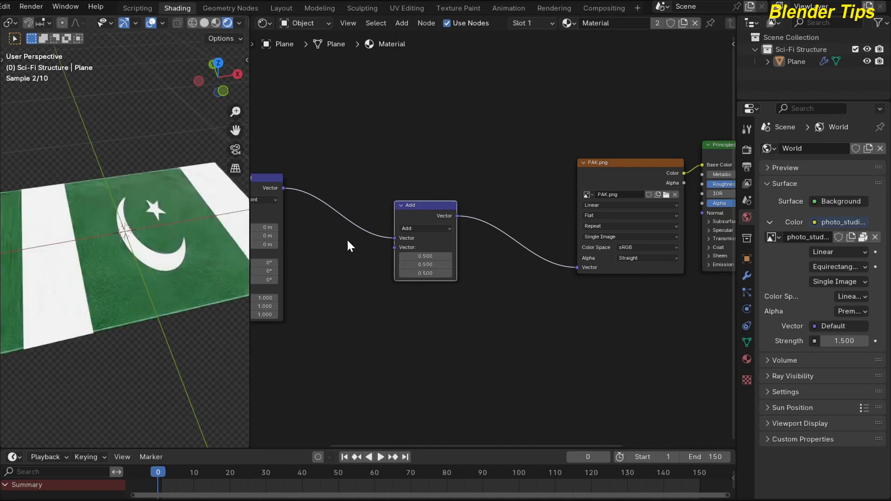
Set the Mapping node's X, Y and Z scale to 0.630 so the flag image fits the grid
{"action": "scroll", "coordinate": [367, 149], "scroll_direction": "down", "scroll_amount": 1}
{"action": "scroll", "coordinate": [164, 229], "scroll_direction": "down", "scroll_amount": 2}
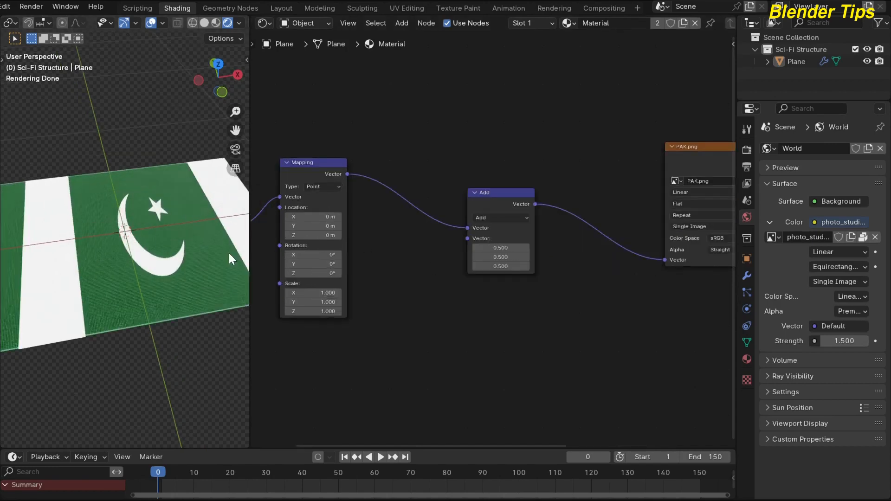
{"action": "scroll", "coordinate": [427, 224], "scroll_direction": "up", "scroll_amount": 2}
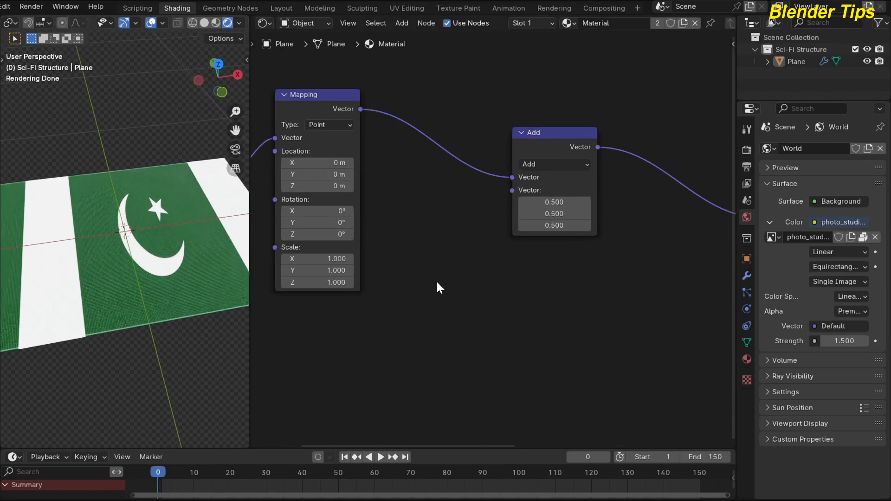
{"action": "scroll", "coordinate": [438, 288], "scroll_direction": "up", "scroll_amount": 2}
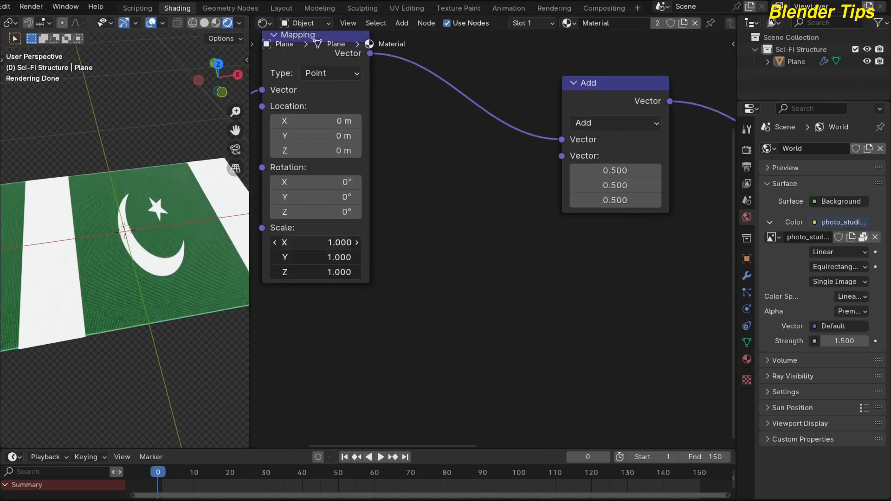
{"action": "left_click_drag", "start_coordinate": [316, 243], "coordinate": [316, 272]}
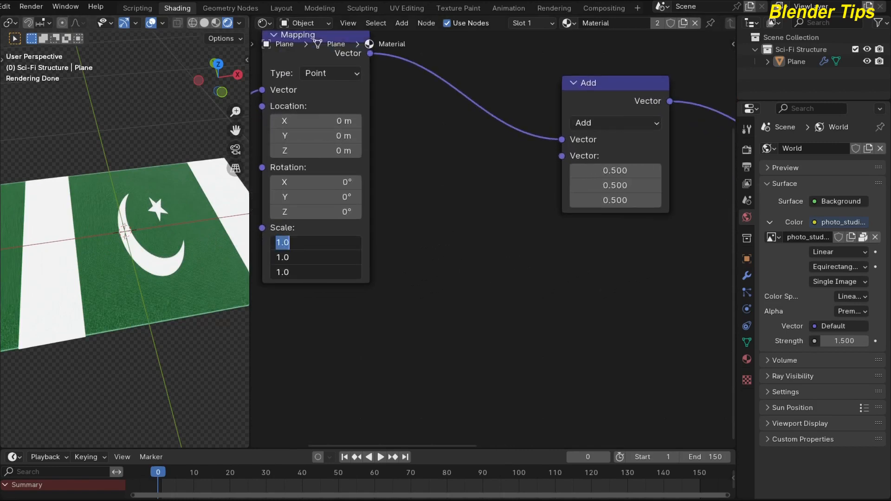
{"action": "type", "text": ".630"}
{"action": "key", "text": "Return"}
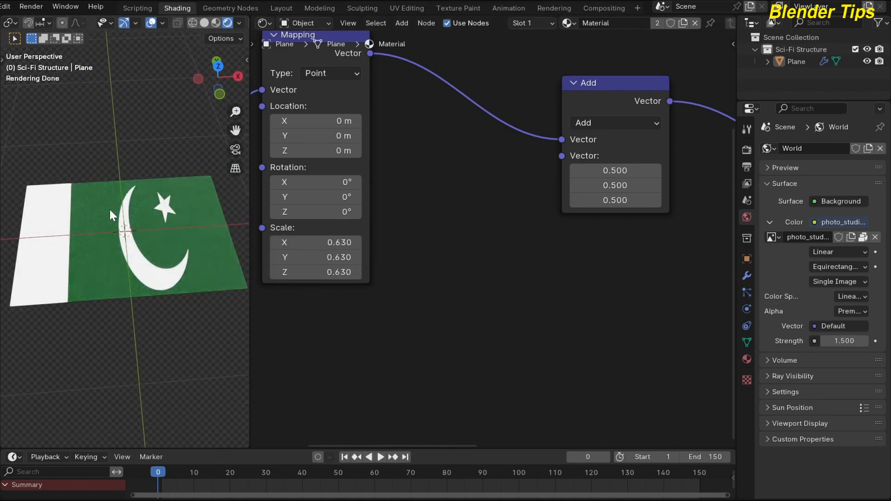
{"action": "scroll", "coordinate": [491, 205], "scroll_direction": "down", "scroll_amount": 5}
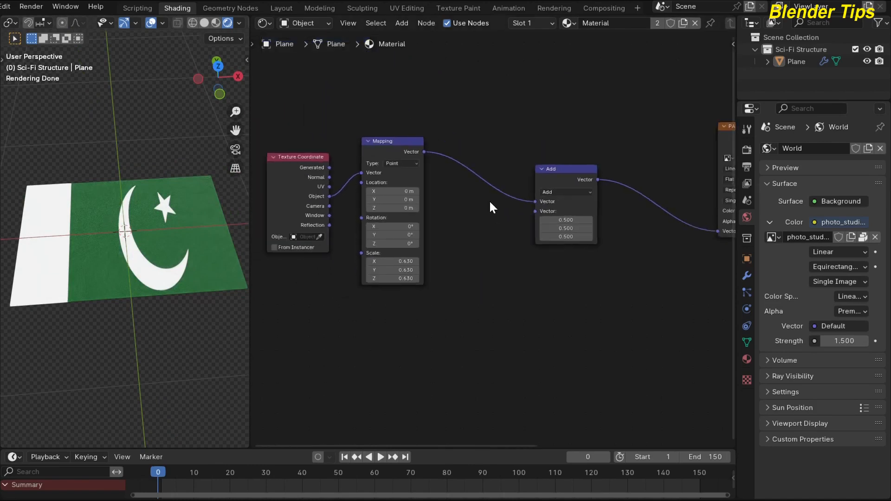
Return to the Geometry Nodes workspace and switch its viewport to rendered shading to inspect the flag on the points
{"action": "scroll", "coordinate": [478, 136], "scroll_direction": "down", "scroll_amount": 3}
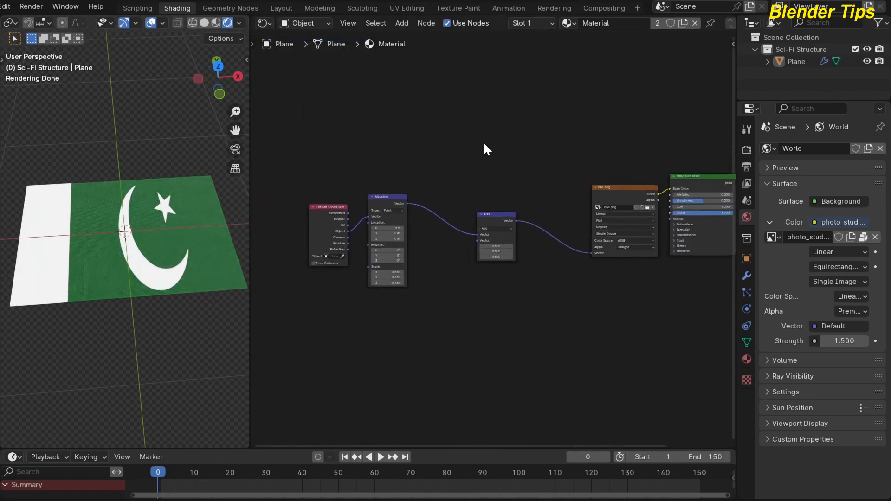
{"action": "left_click", "coordinate": [250, 6]}
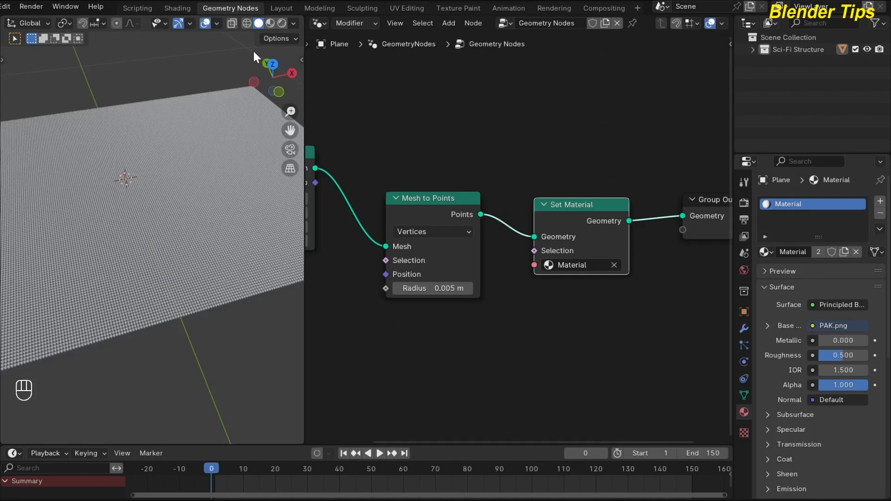
{"action": "left_click", "coordinate": [281, 23]}
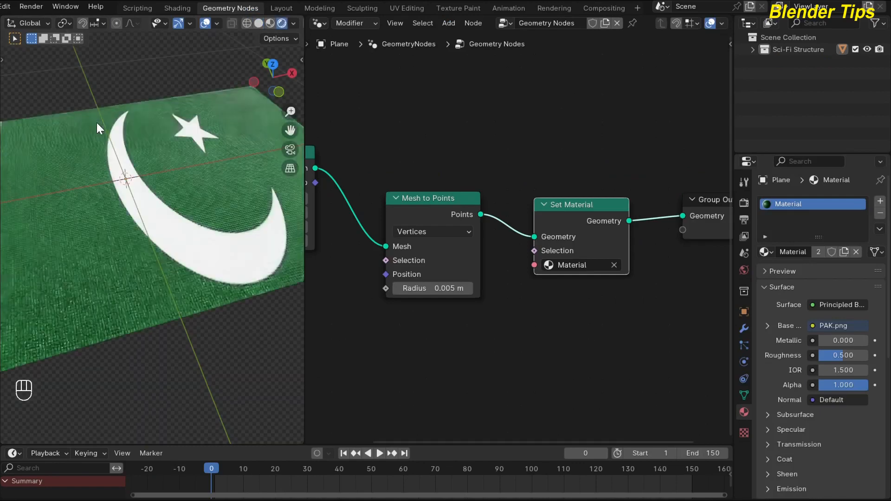
{"action": "scroll", "coordinate": [125, 176], "scroll_direction": "down", "scroll_amount": 2}
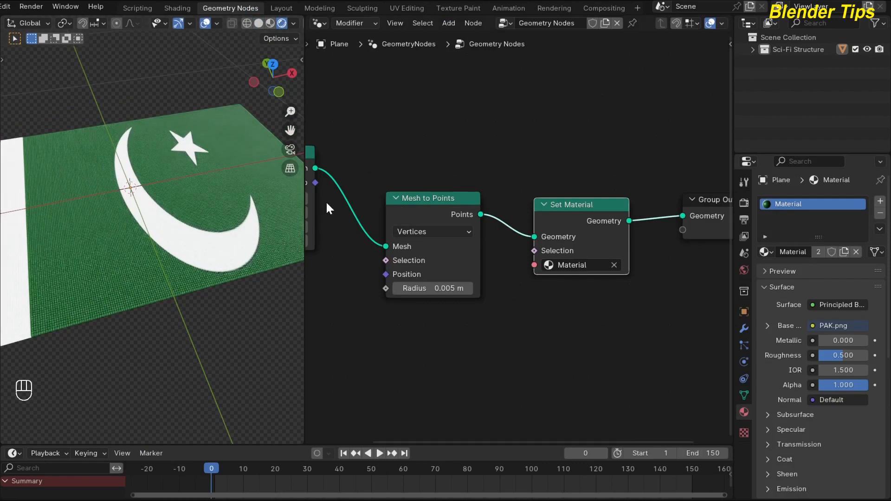
{"action": "middle_click_drag", "start_coordinate": [174, 210], "coordinate": [207, 202]}
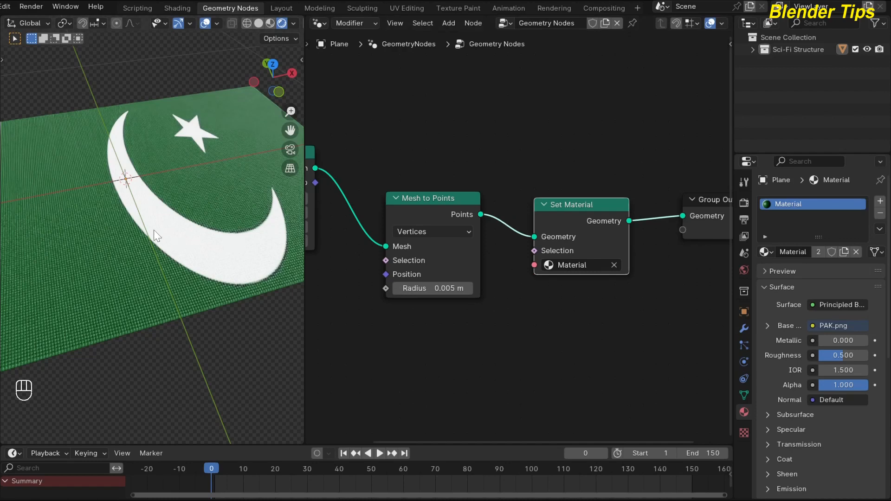
{"action": "scroll", "coordinate": [154, 230], "scroll_direction": "down", "scroll_amount": 1}
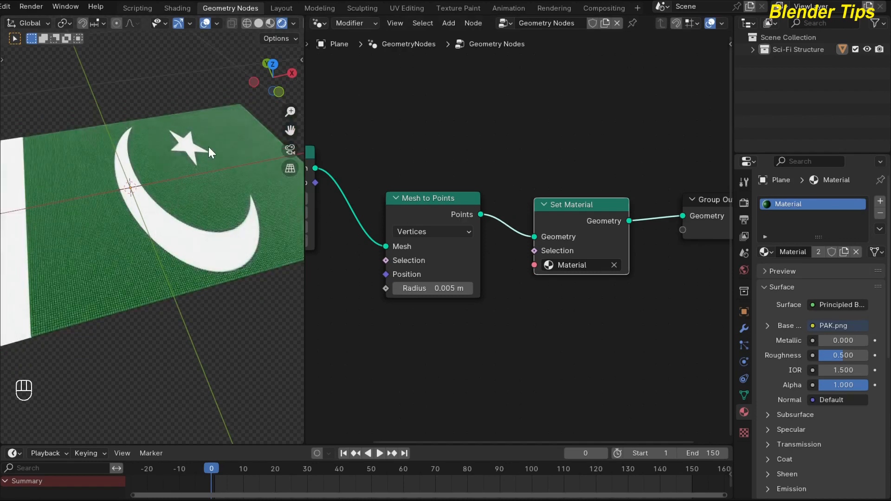
{"action": "scroll", "coordinate": [160, 219], "scroll_direction": "up", "scroll_amount": 4}
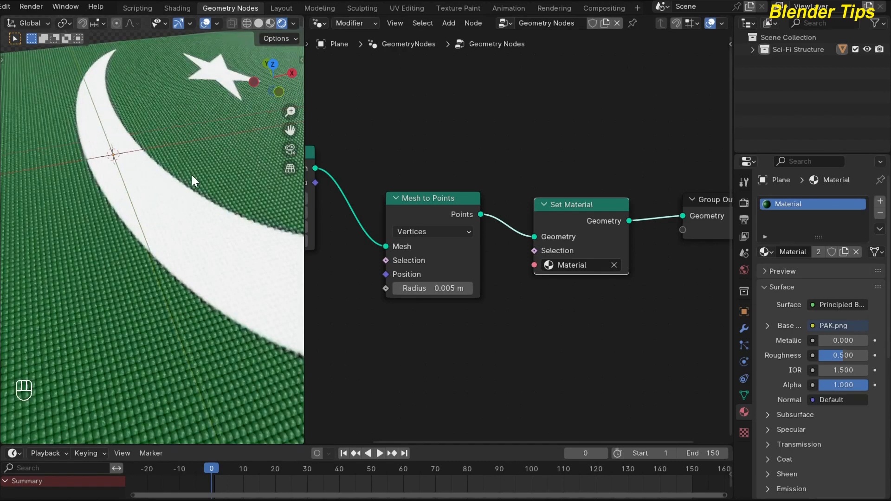
{"action": "scroll", "coordinate": [191, 175], "scroll_direction": "down", "scroll_amount": 5}
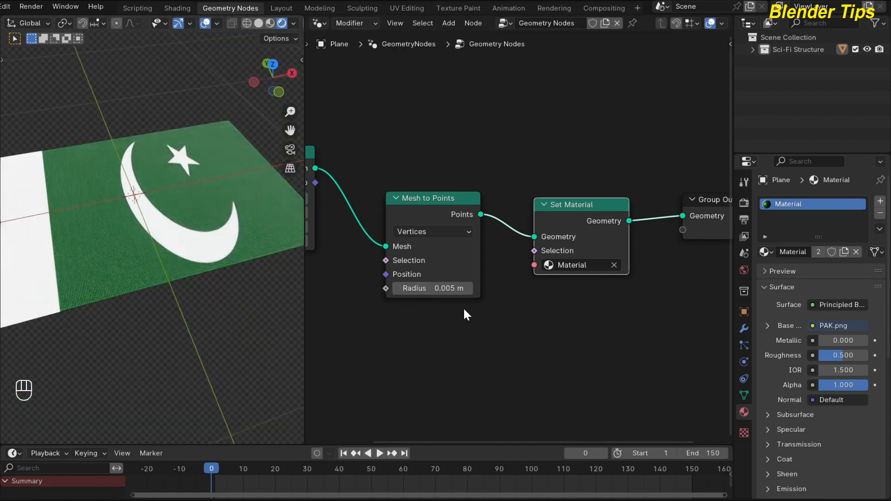
Move the Set Material and Group Output nodes away from Mesh to Points to make room for another node
{"action": "scroll", "coordinate": [492, 325], "scroll_direction": "down", "scroll_amount": 1}
{"action": "scroll", "coordinate": [460, 316], "scroll_direction": "down", "scroll_amount": 2}
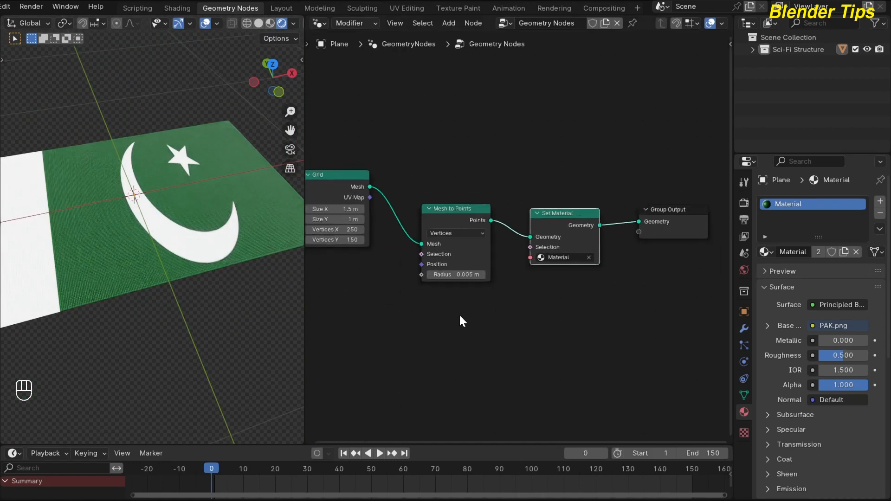
{"action": "middle_click_drag", "start_coordinate": [459, 315], "coordinate": [415, 301]}
{"action": "scroll", "coordinate": [453, 289], "scroll_direction": "up", "scroll_amount": 1}
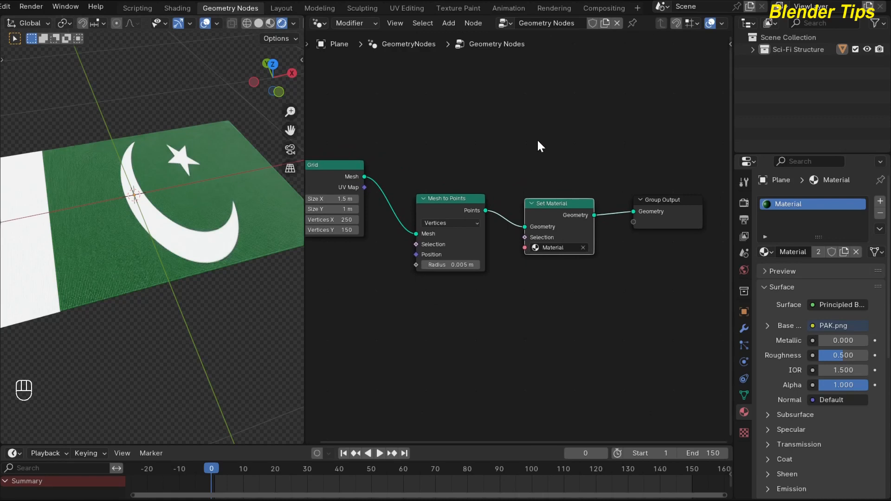
{"action": "left_click_drag", "start_coordinate": [542, 154], "coordinate": [656, 269]}
{"action": "key", "text": "g"}
{"action": "left_click", "coordinate": [649, 223]}
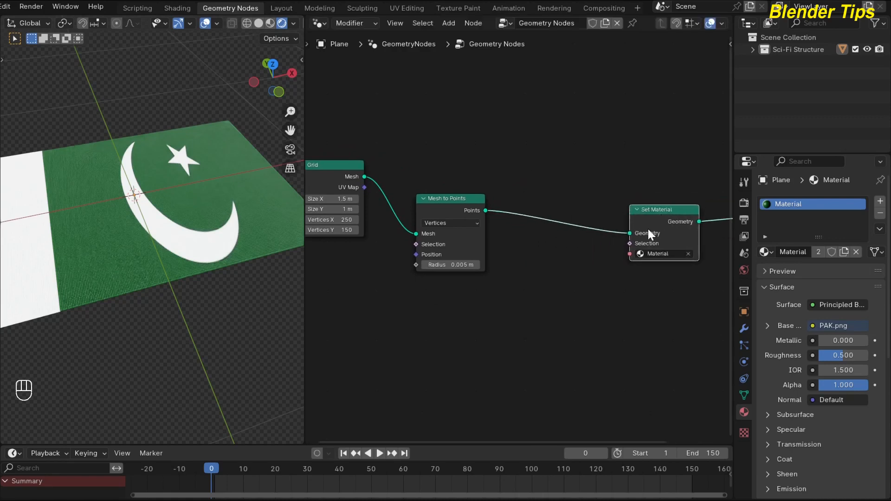
Insert a Set Position node on the link between the Mesh to Points and Set Material nodes
{"action": "scroll", "coordinate": [417, 312], "scroll_direction": "down", "scroll_amount": 1}
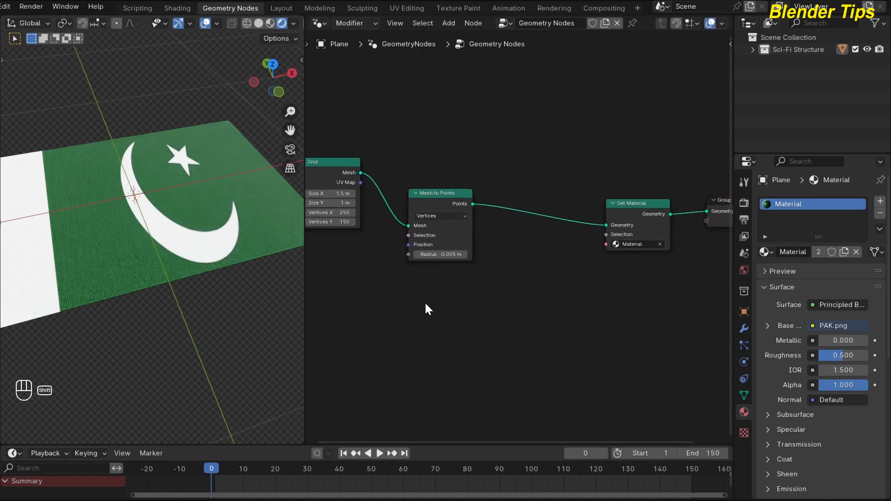
{"action": "key", "text": "shift+a"}
{"action": "type", "text": "SET"}
{"action": "key", "text": "Down"}
{"action": "key", "text": "Down"}
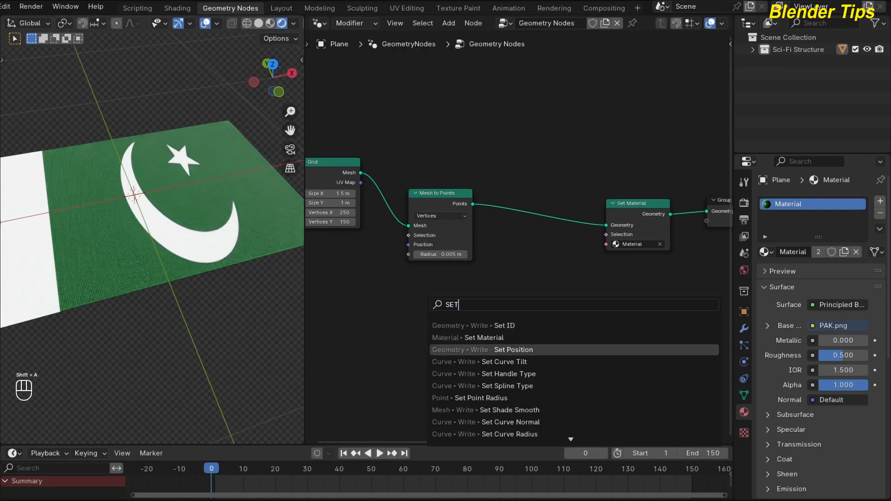
{"action": "key", "text": "Return"}
{"action": "left_click", "coordinate": [508, 203]}
{"action": "key", "text": "Home"}
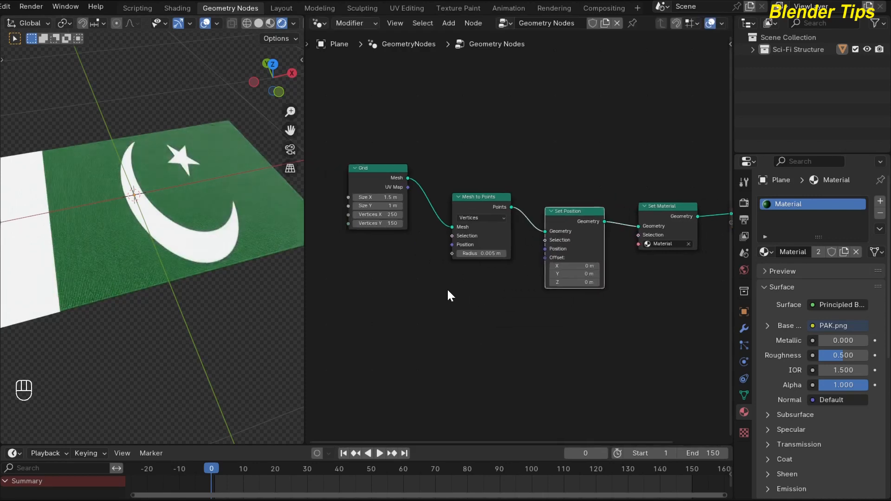
Add a Combine XYZ node and connect its vector output to the Set Position node's Offset
{"action": "key", "text": "shift+a"}
{"action": "type", "text": "COM"}
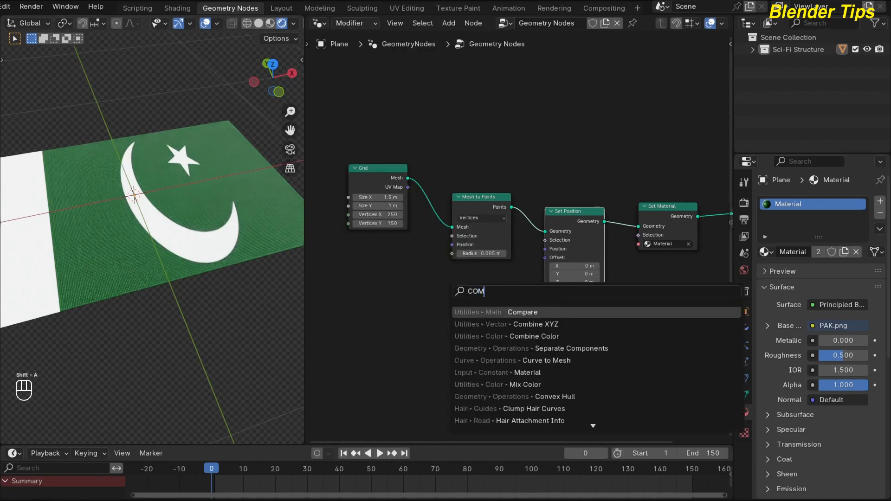
{"action": "key", "text": "Down"}
{"action": "key", "text": "Return"}
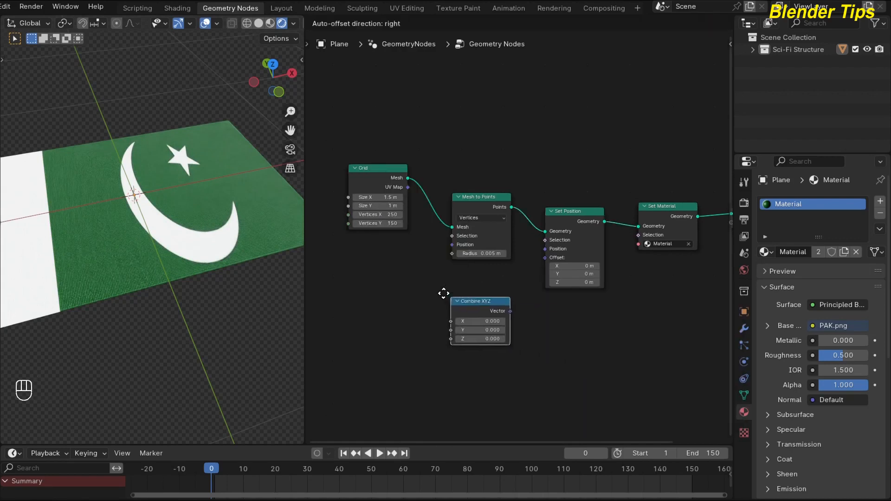
{"action": "left_click", "coordinate": [439, 283]}
{"action": "left_click_drag", "start_coordinate": [498, 297], "coordinate": [545, 258]}
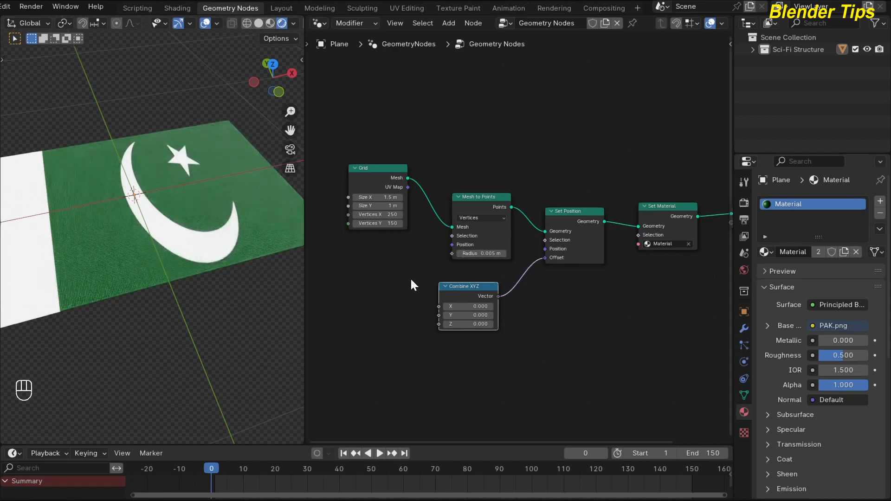
Add a Vector Math node set to Scale and connect its output to the Combine XYZ node's Z input
{"action": "scroll", "coordinate": [399, 308], "scroll_direction": "up", "scroll_amount": 1}
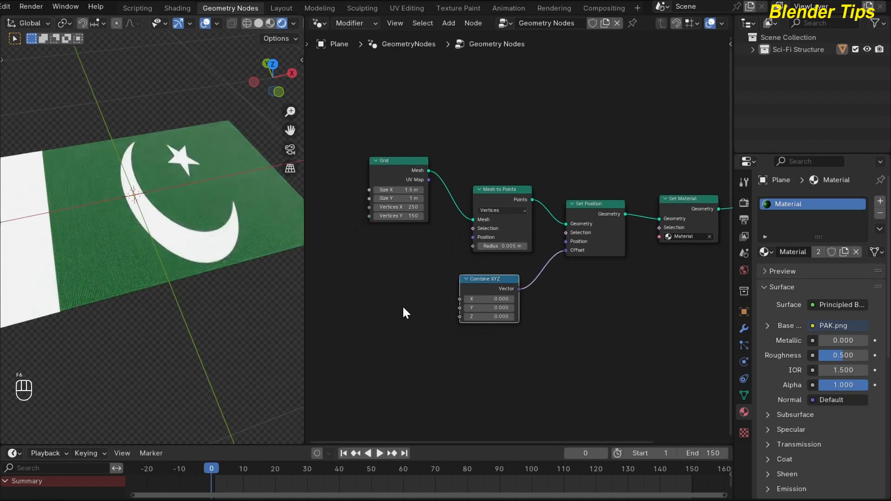
{"action": "key", "text": "shift+a"}
{"action": "type", "text": "VE"}
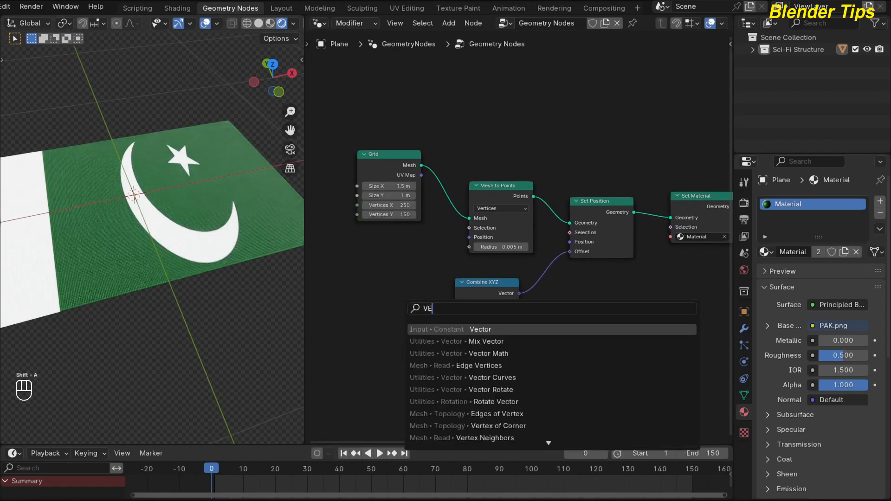
{"action": "key", "text": "Down"}
{"action": "key", "text": "Down"}
{"action": "key", "text": "Return"}
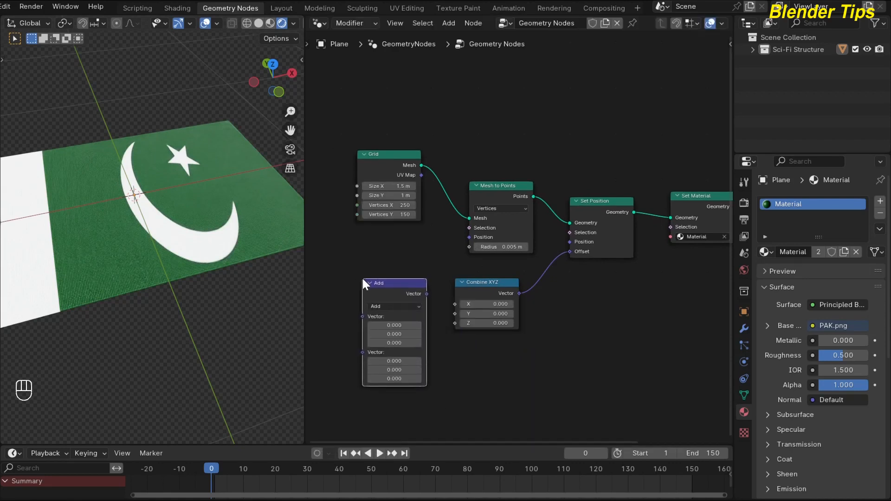
{"action": "left_click", "coordinate": [363, 279]}
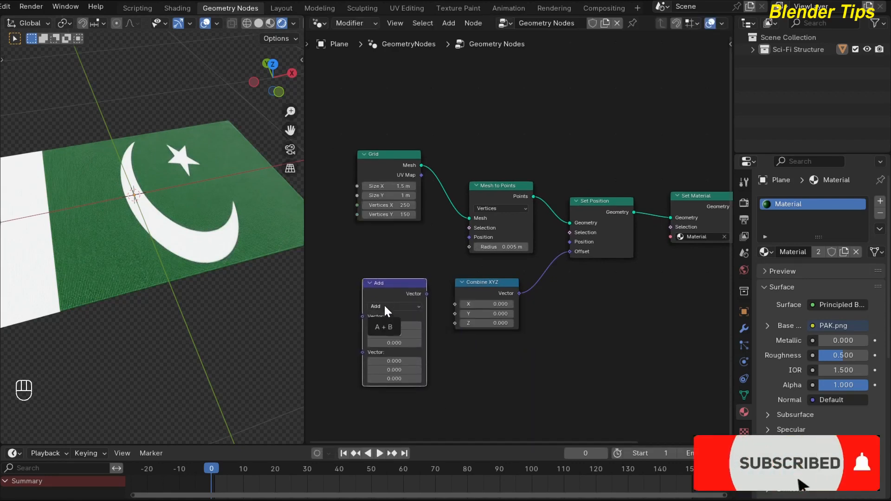
{"action": "left_click", "coordinate": [383, 302]}
{"action": "left_click", "coordinate": [381, 458]}
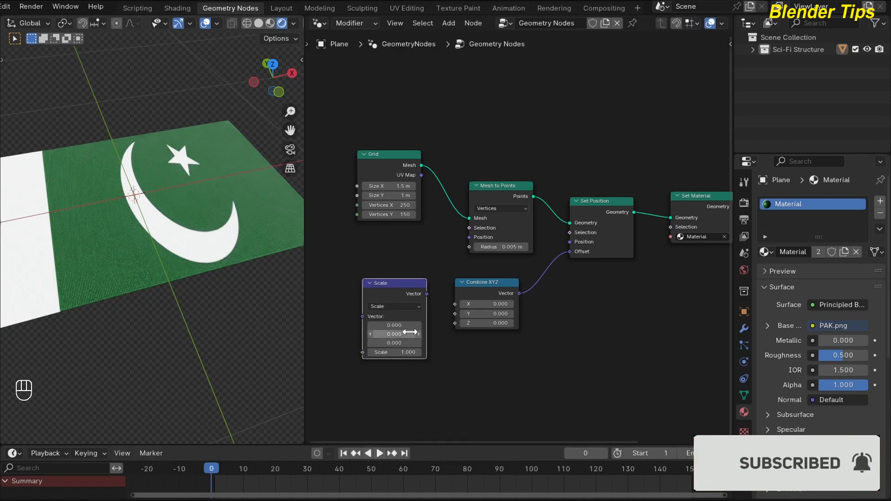
{"action": "left_click_drag", "start_coordinate": [427, 293], "coordinate": [454, 322]}
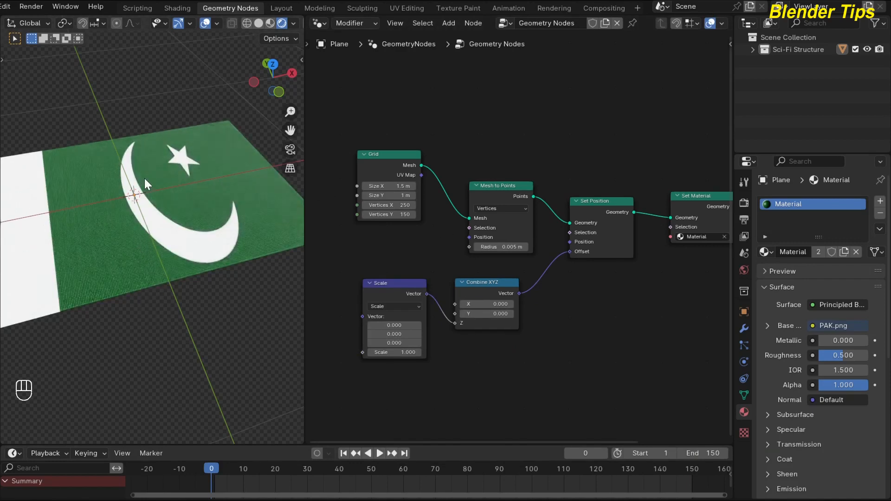
Duplicate the Scale node, set the copy to Multiply, and connect its output to the Scale node's Vector input
{"action": "middle_click_drag", "start_coordinate": [361, 254], "coordinate": [421, 230]}
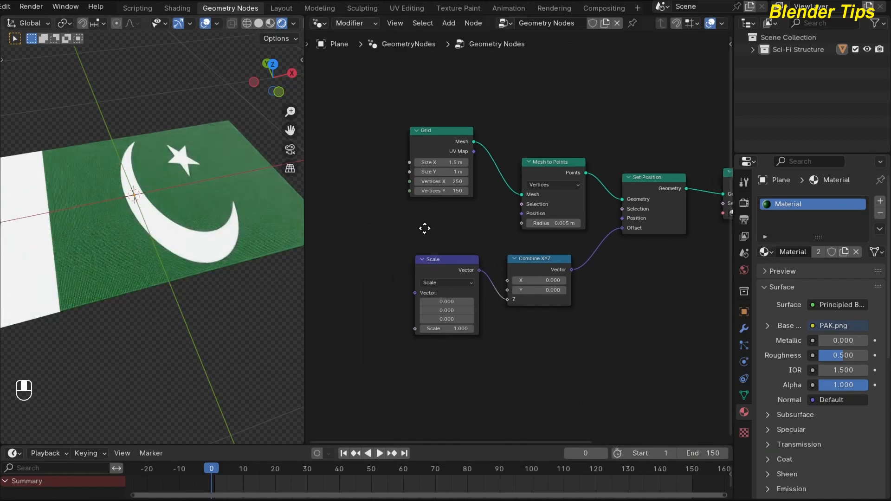
{"action": "middle_click_drag", "start_coordinate": [368, 254], "coordinate": [381, 239]}
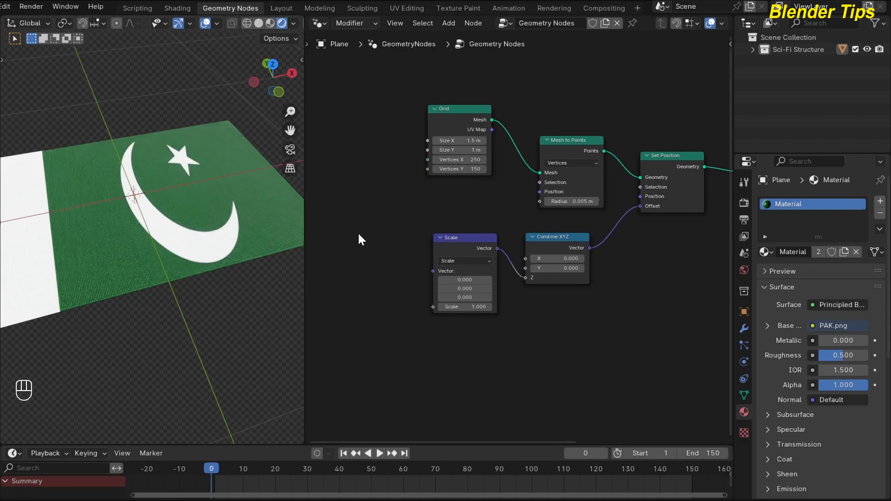
{"action": "left_click", "coordinate": [458, 248]}
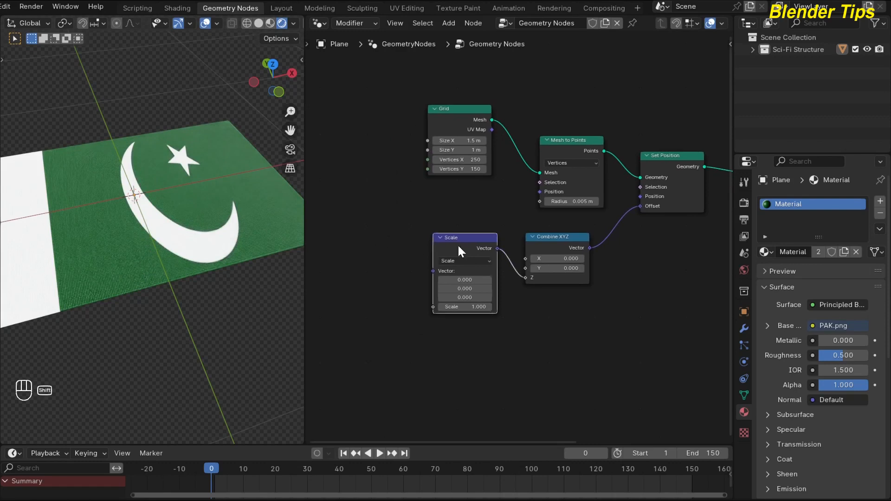
{"action": "key", "text": "shift+d"}
{"action": "left_click", "coordinate": [373, 244]}
{"action": "middle_click_drag", "start_coordinate": [428, 332], "coordinate": [495, 323]}
{"action": "left_click", "coordinate": [447, 254]}
{"action": "left_click", "coordinate": [446, 254]}
{"action": "left_click", "coordinate": [445, 252]}
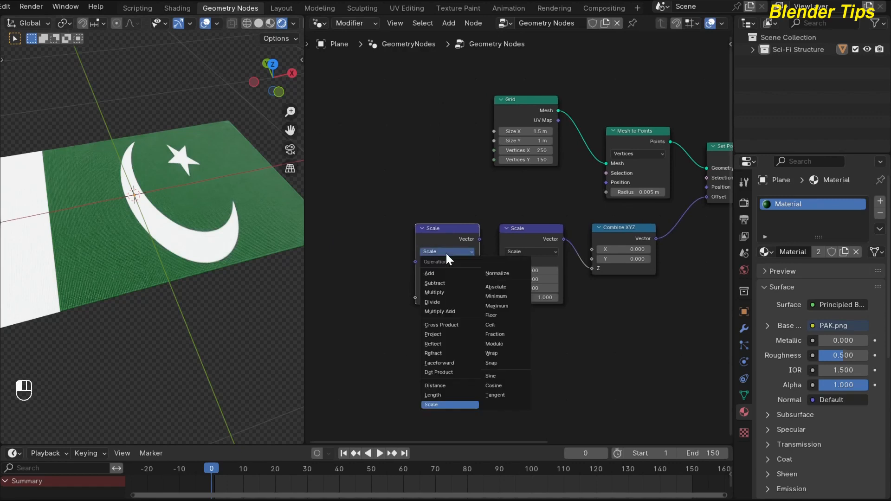
{"action": "left_click", "coordinate": [430, 294]}
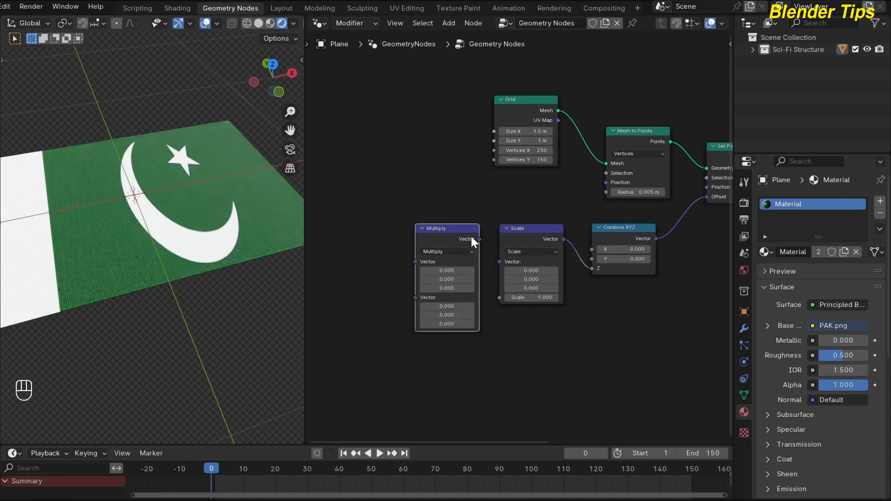
{"action": "left_click_drag", "start_coordinate": [479, 239], "coordinate": [499, 262]}
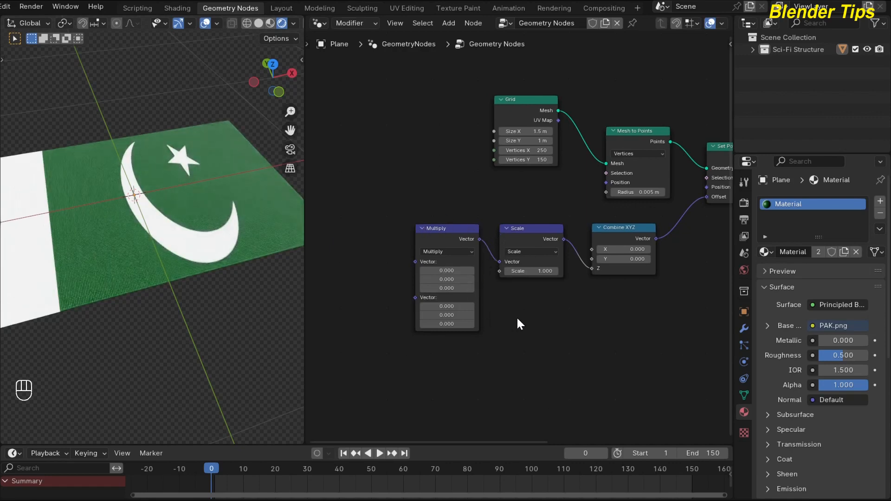
Add a Position node and connect its output to the Multiply node's first Vector input
{"action": "middle_click_drag", "start_coordinate": [517, 317], "coordinate": [533, 308]}
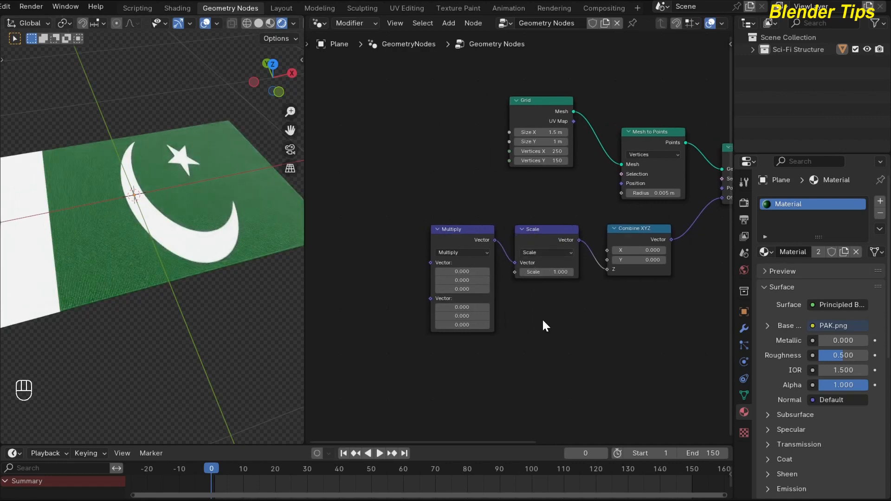
{"action": "mouse_move", "coordinate": [386, 311]}
{"action": "middle_mouse_down"}
{"action": "mouse_move", "coordinate": [401, 309]}
{"action": "mouse_move", "coordinate": [379, 294]}
{"action": "mouse_move", "coordinate": [391, 296]}
{"action": "middle_mouse_up"}
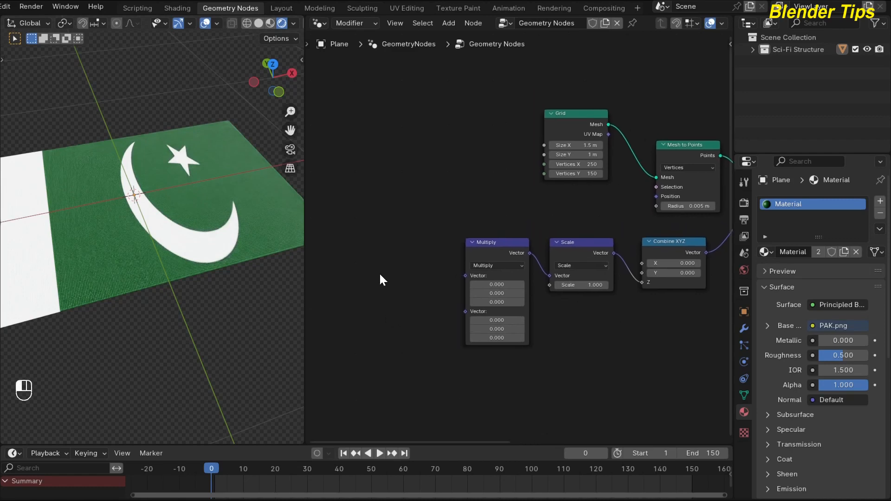
{"action": "key", "text": "shift+a"}
{"action": "type", "text": "PO"}
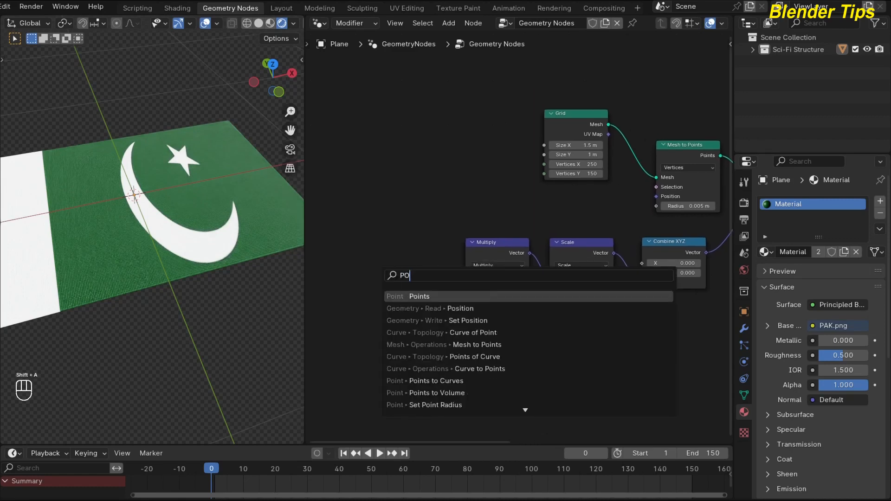
{"action": "key", "text": "Down"}
{"action": "key", "text": "Return"}
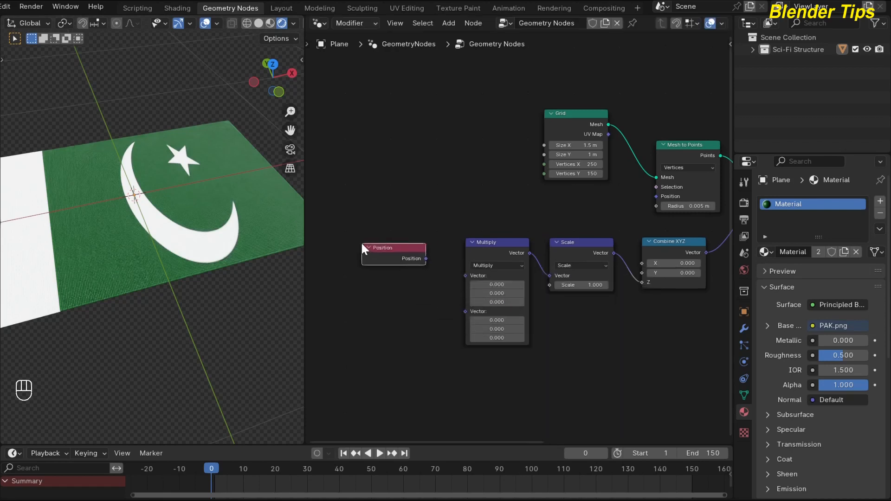
{"action": "left_click_drag", "start_coordinate": [427, 258], "coordinate": [465, 276]}
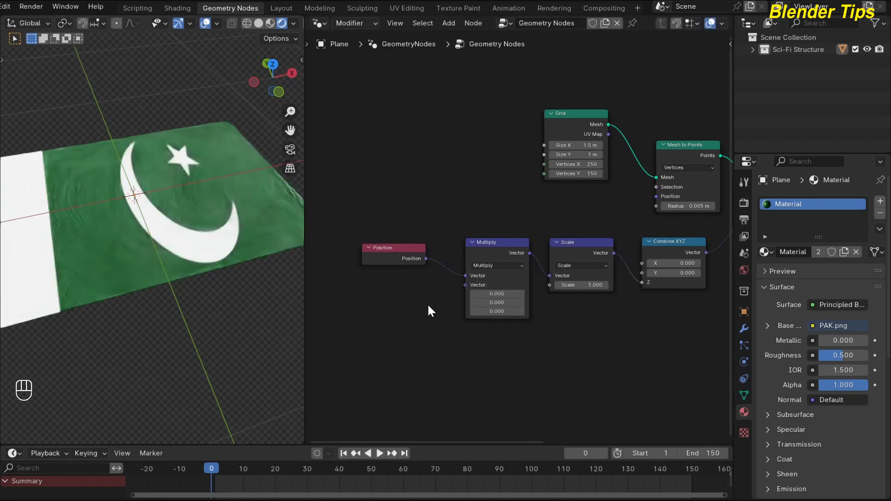
{"action": "scroll", "coordinate": [427, 303], "scroll_direction": "down", "scroll_amount": 1}
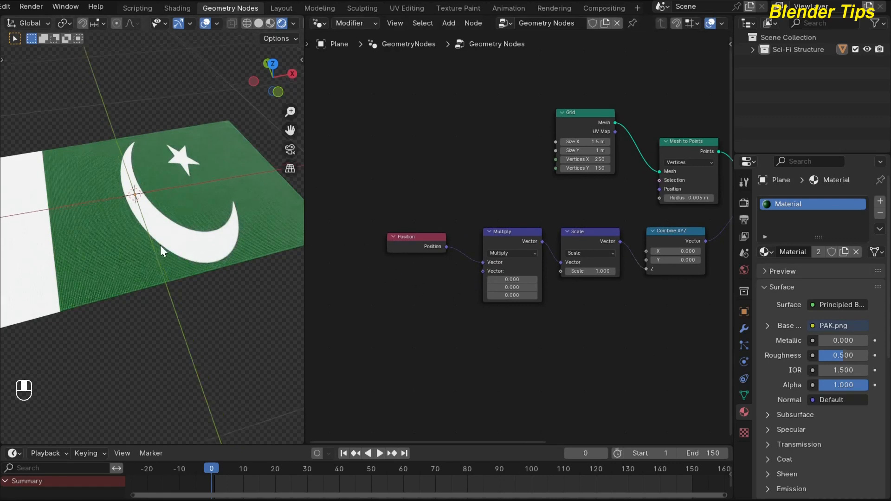
Add a Wave Texture node and connect its Color output to the Multiply node's second Vector input
{"action": "middle_click_drag", "start_coordinate": [160, 245], "coordinate": [172, 166]}
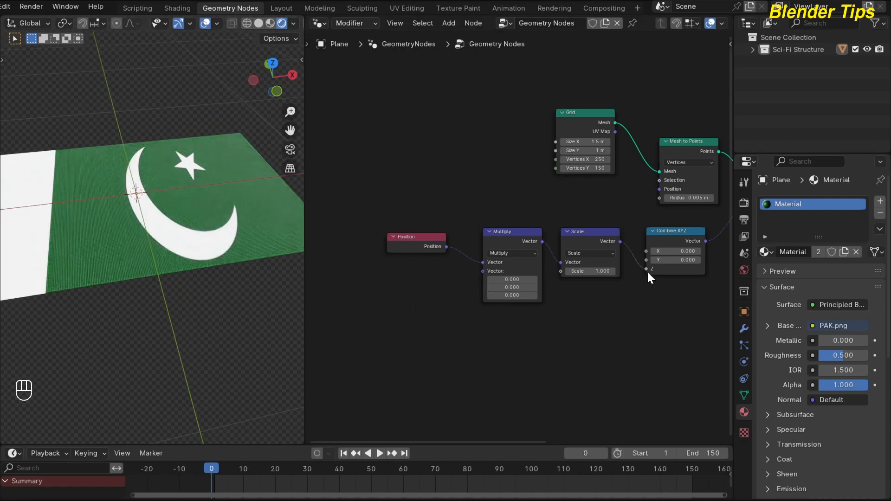
{"action": "mouse_move", "coordinate": [419, 310]}
{"action": "middle_mouse_down"}
{"action": "mouse_move", "coordinate": [414, 290]}
{"action": "mouse_move", "coordinate": [411, 297]}
{"action": "middle_mouse_up"}
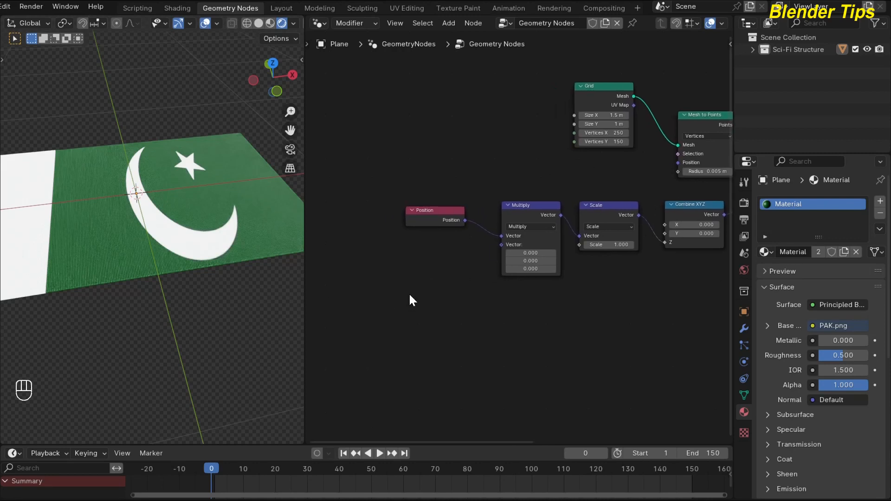
{"action": "key", "text": "shift+a"}
{"action": "type", "text": "WAV"}
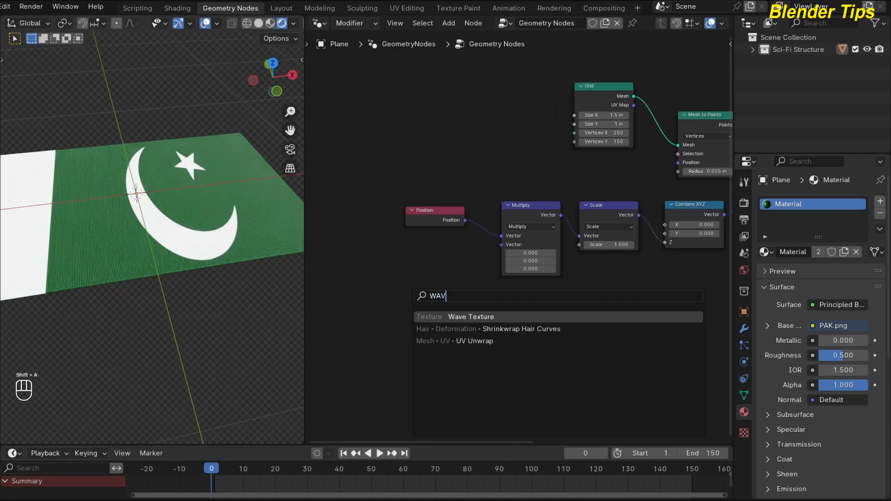
{"action": "key", "text": "Return"}
{"action": "left_click", "coordinate": [368, 270]}
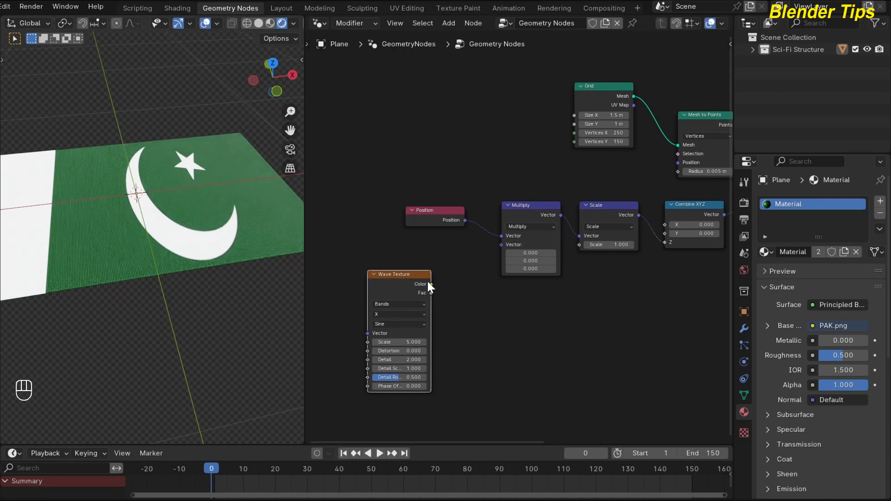
{"action": "left_click_drag", "start_coordinate": [430, 284], "coordinate": [500, 245]}
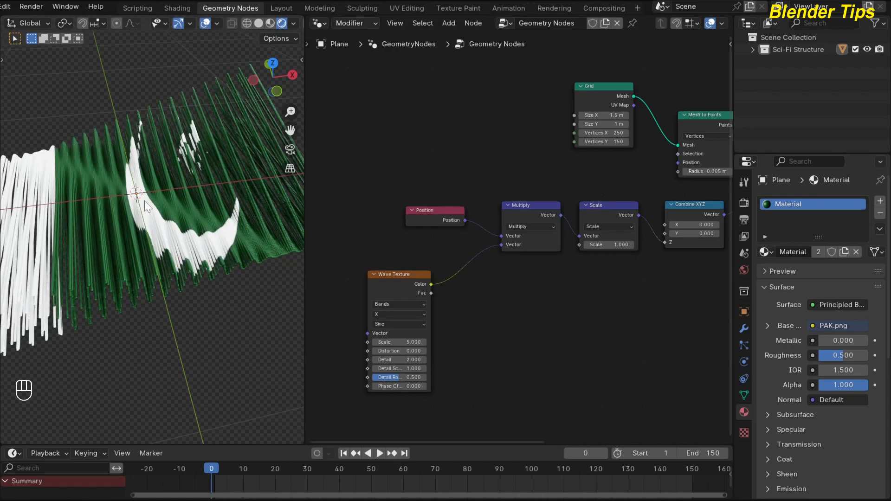
Set the Wave Texture's wave type to Rings and its rings direction to Z
{"action": "scroll", "coordinate": [472, 289], "scroll_direction": "up", "scroll_amount": 3}
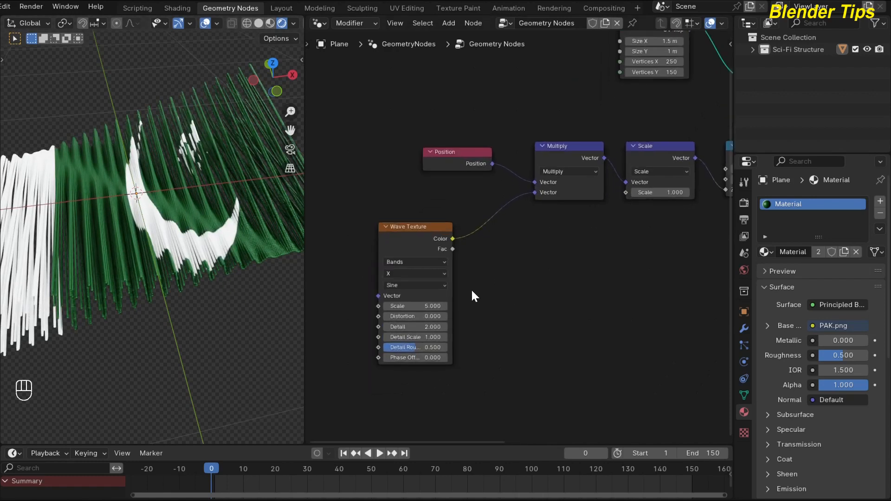
{"action": "middle_click_drag", "start_coordinate": [472, 292], "coordinate": [503, 292]}
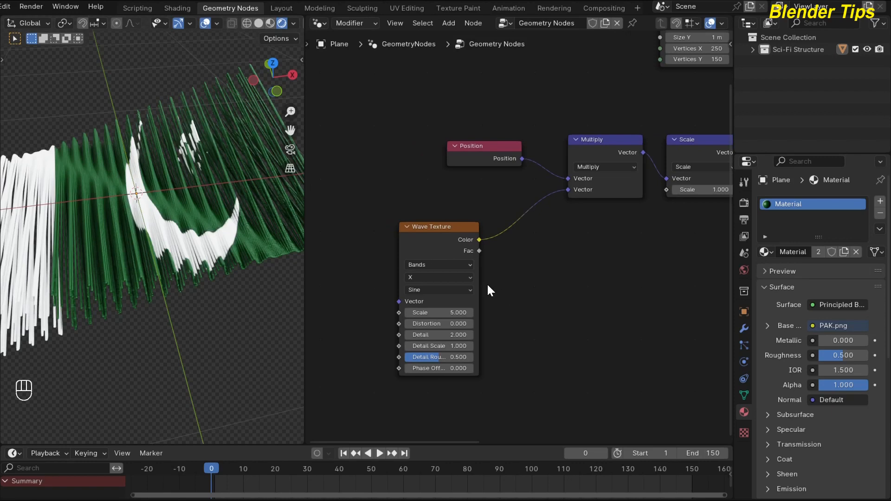
{"action": "left_click", "coordinate": [467, 265]}
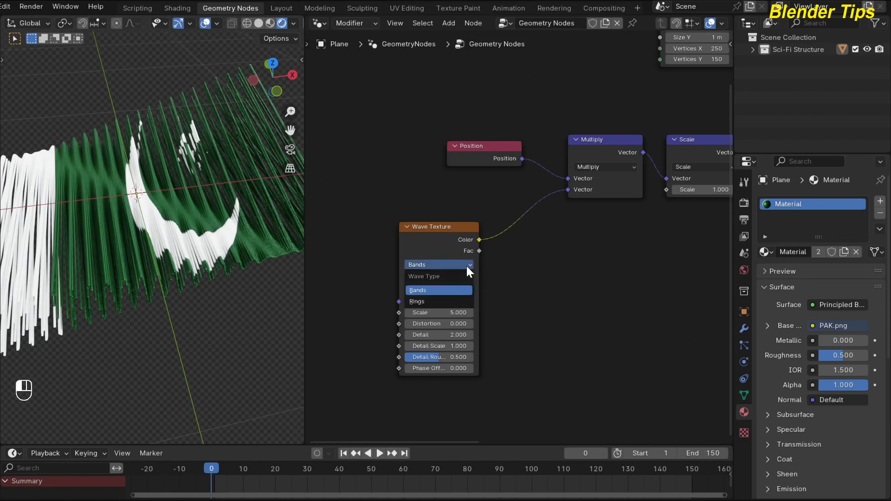
{"action": "left_click", "coordinate": [433, 300]}
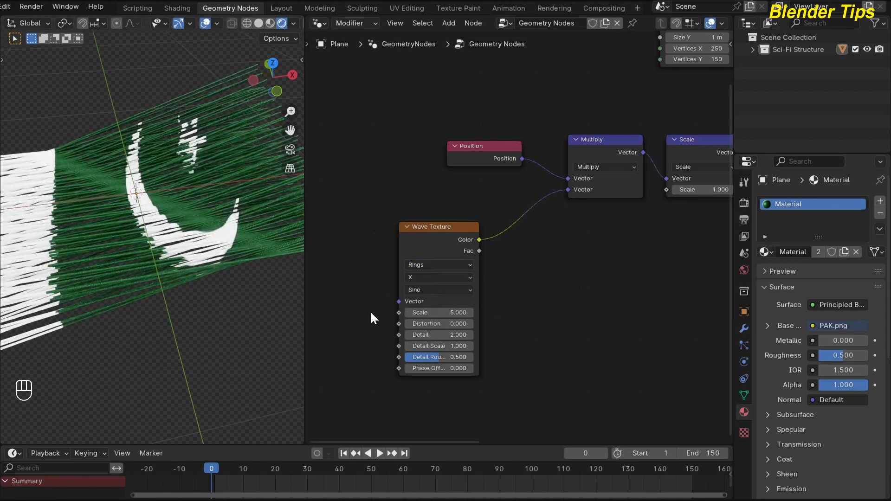
{"action": "left_click", "coordinate": [414, 277]}
{"action": "left_click", "coordinate": [414, 324]}
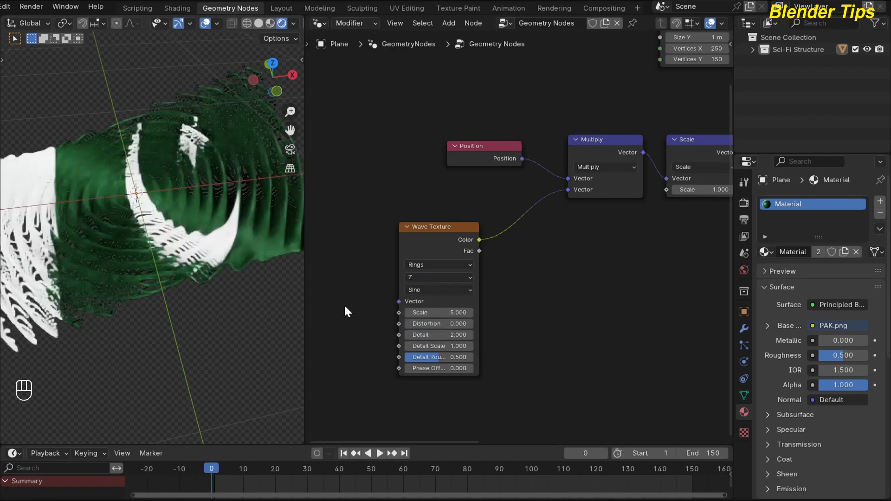
Set the Wave Texture's Scale to 1.5 and refresh the viewport's rendered shading
{"action": "middle_click_drag", "start_coordinate": [513, 320], "coordinate": [523, 310]}
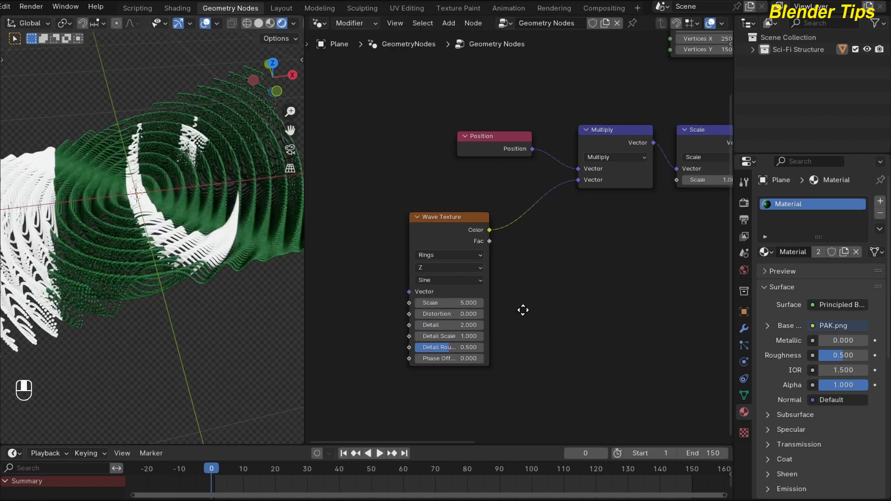
{"action": "scroll", "coordinate": [517, 311], "scroll_direction": "up", "scroll_amount": 2}
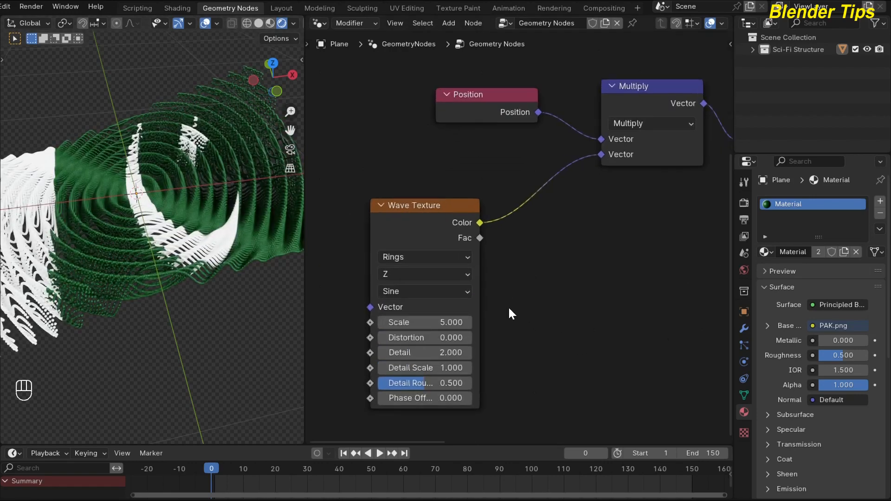
{"action": "left_click_drag", "start_coordinate": [467, 308], "coordinate": [433, 308], "text": "shift"}
{"action": "left_click", "coordinate": [466, 318], "text": "shift"}
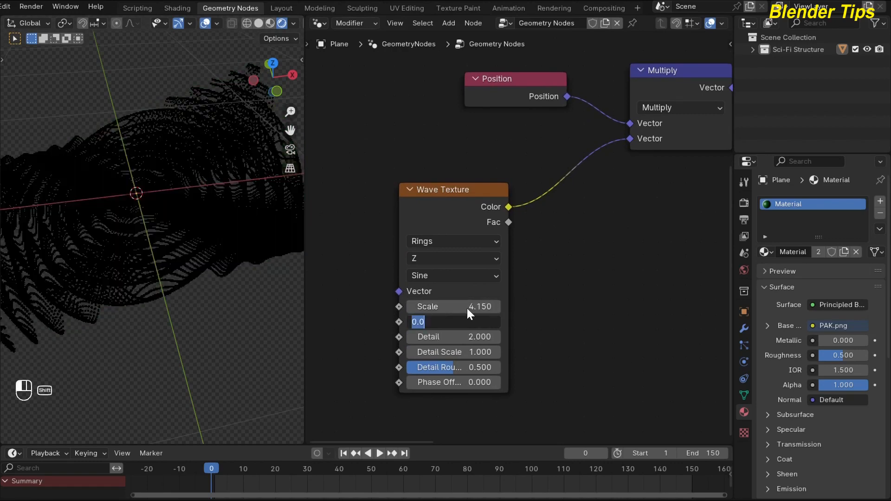
{"action": "left_click", "coordinate": [466, 307]}
{"action": "left_click", "coordinate": [466, 307]}
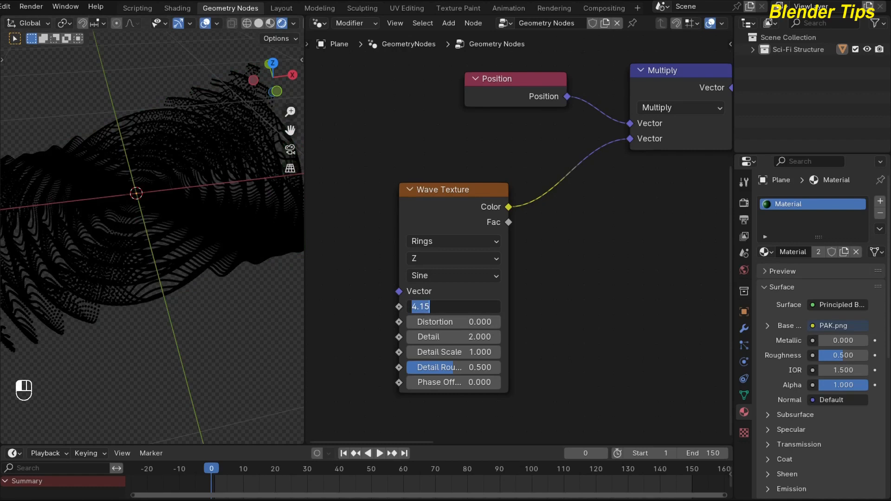
{"action": "type", "text": "1.5"}
{"action": "key", "text": "Return"}
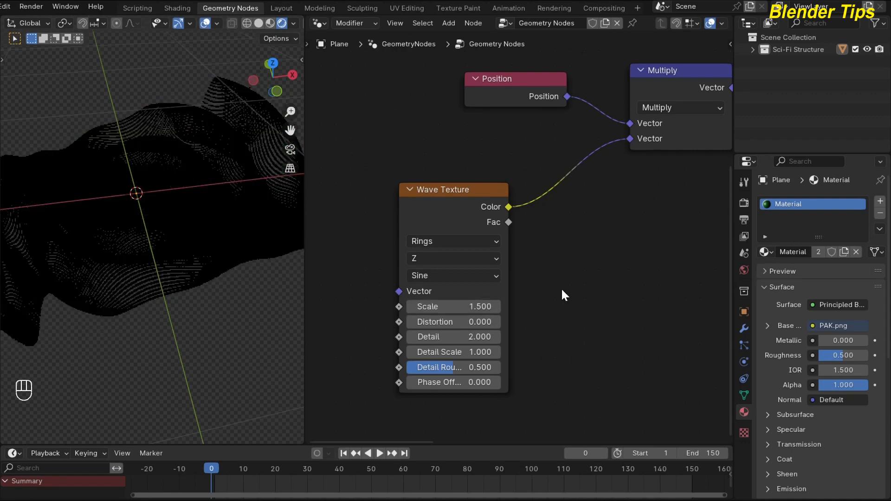
{"action": "left_click", "coordinate": [268, 22]}
{"action": "left_click", "coordinate": [278, 21]}
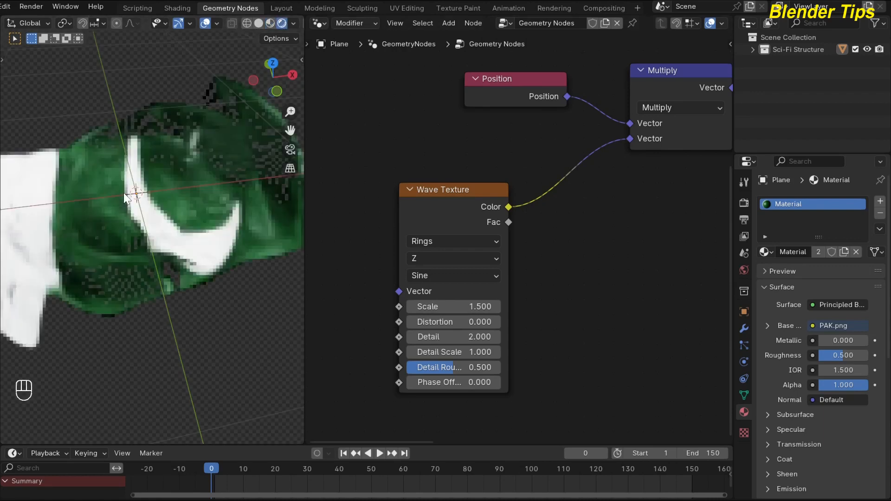
Set the Wave Texture's Detail to 0 and check the rippled flag from another angle
{"action": "middle_click_drag", "start_coordinate": [543, 341], "coordinate": [555, 301]}
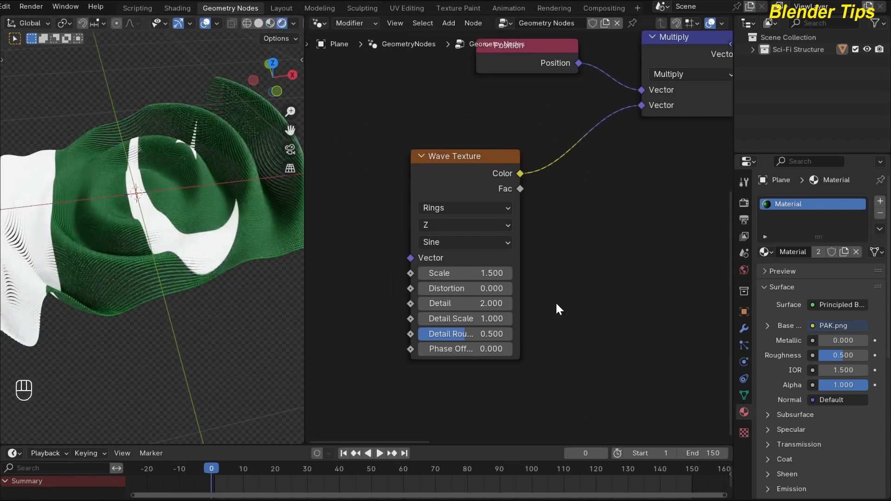
{"action": "left_click", "coordinate": [483, 304]}
{"action": "left_click_drag", "start_coordinate": [478, 304], "coordinate": [425, 307]}
{"action": "key", "text": "Return"}
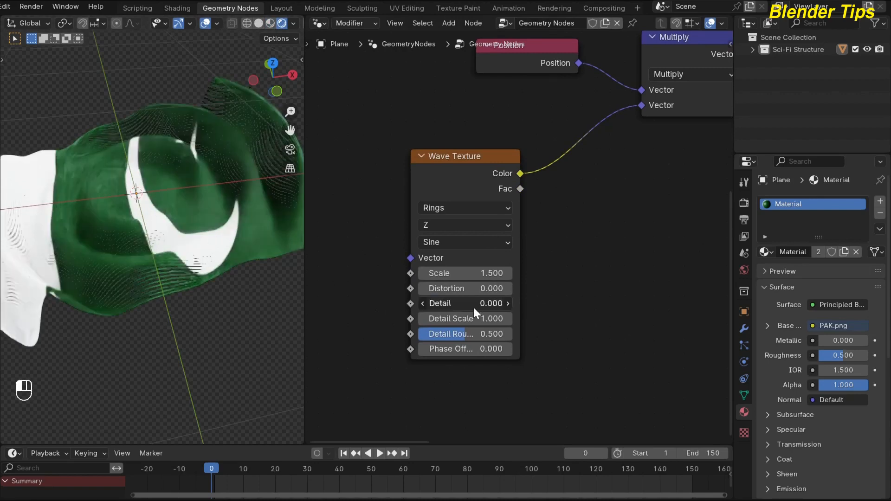
{"action": "middle_click_drag", "start_coordinate": [163, 252], "coordinate": [133, 243]}
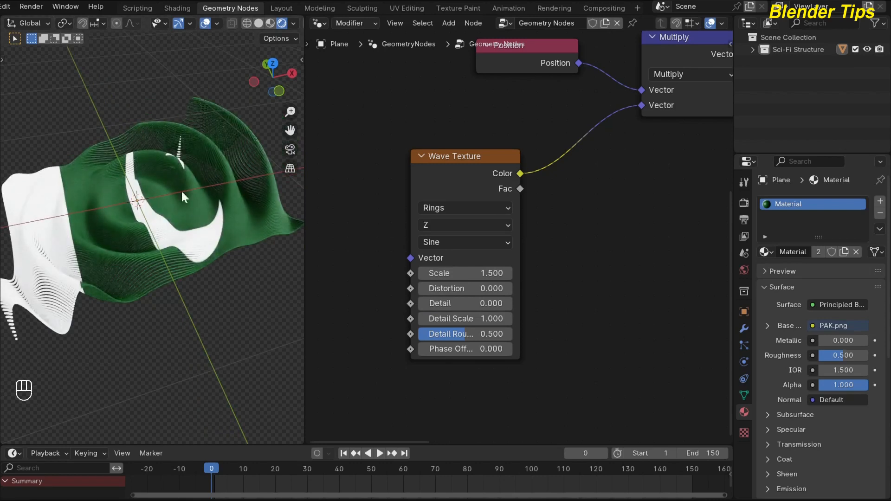
Try a Phase Offset of about 10.1 on the Wave Texture and reset it to 0
{"action": "middle_click_drag", "start_coordinate": [551, 314], "coordinate": [569, 281]}
{"action": "scroll", "coordinate": [569, 281], "scroll_direction": "up", "scroll_amount": 1}
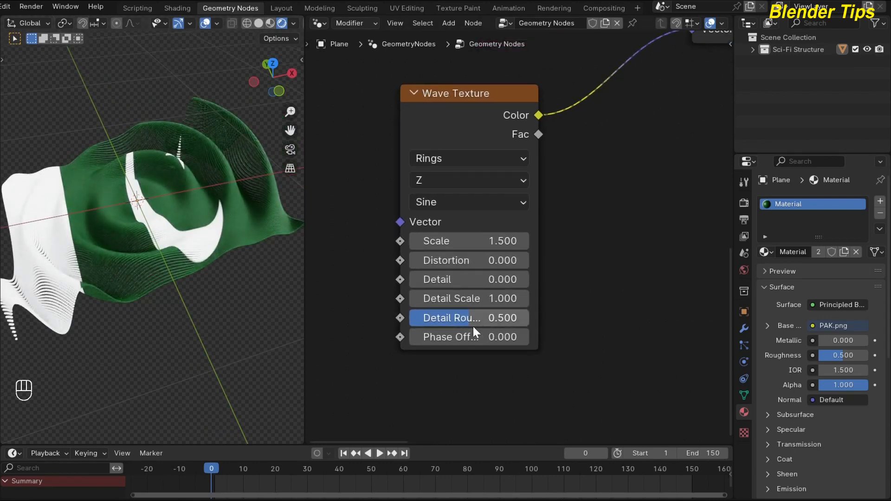
{"action": "left_click_drag", "start_coordinate": [445, 339], "coordinate": [548, 339]}
{"action": "left_click", "coordinate": [468, 337]}
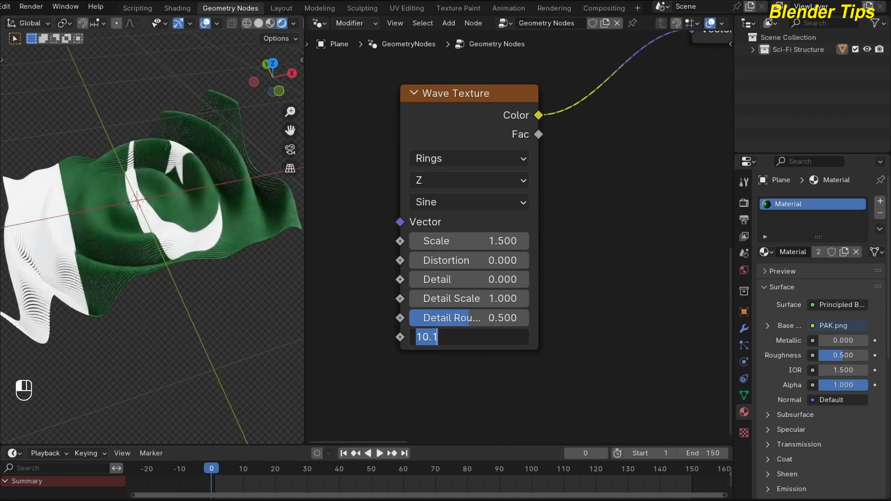
{"action": "type", "text": "0"}
{"action": "key", "text": "Return"}
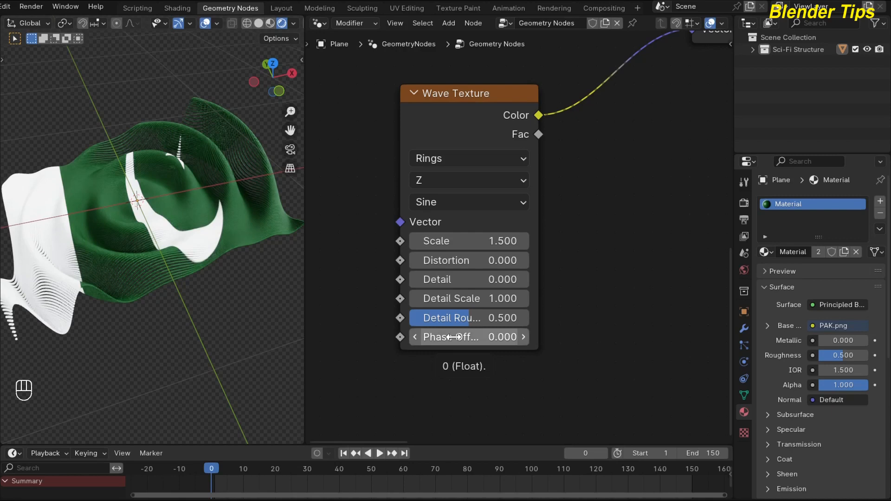
Keyframe the Wave Texture's Phase Offset at 0 on frame 0 and at 10 on frame 150
{"action": "key", "text": "i"}
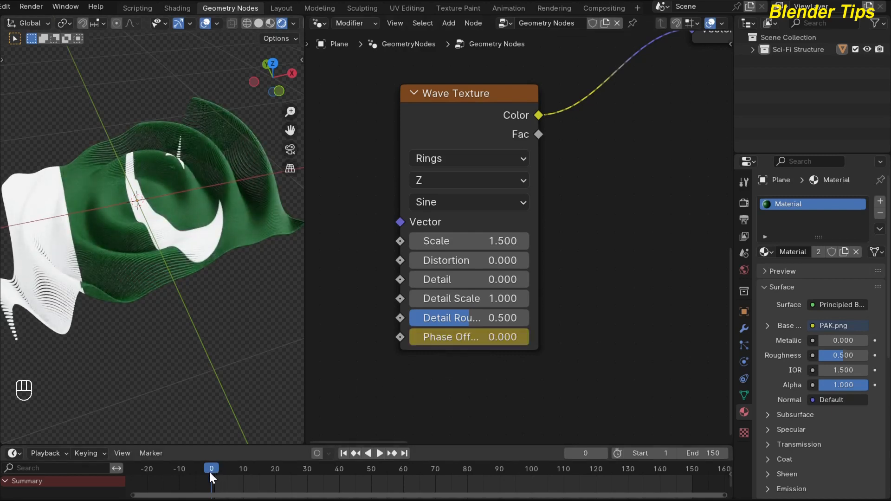
{"action": "left_click", "coordinate": [404, 454]}
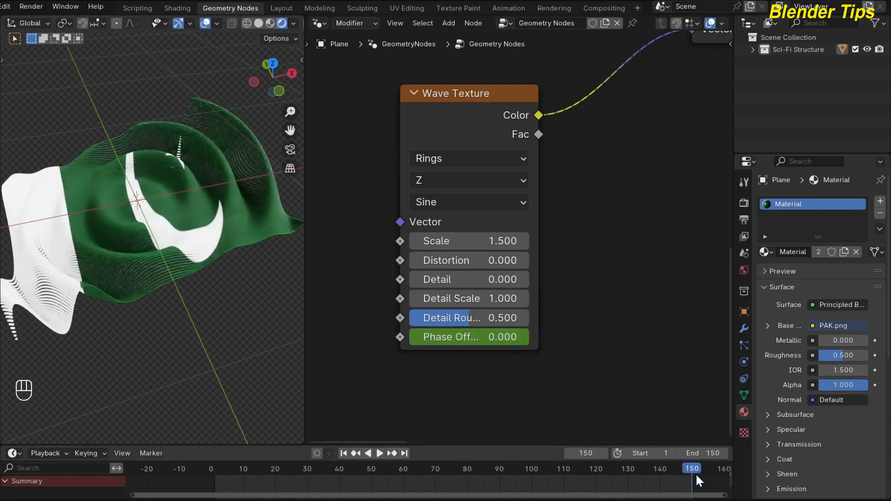
{"action": "left_click", "coordinate": [473, 340]}
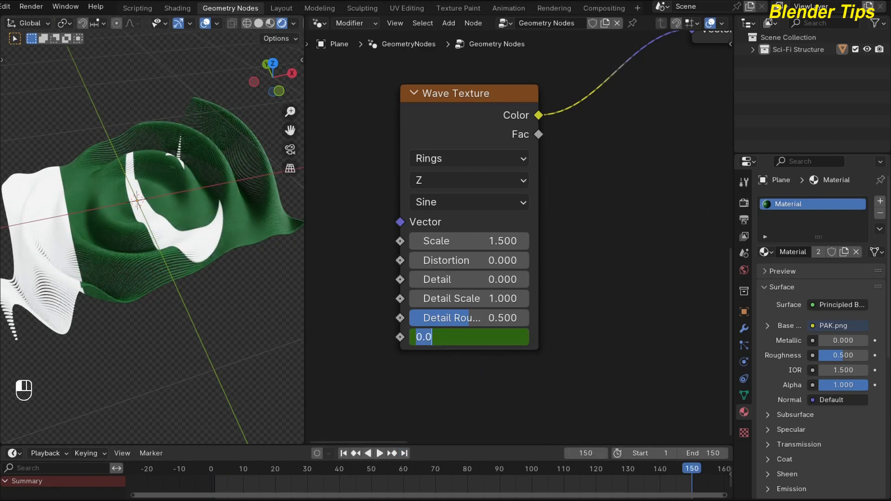
{"action": "type", "text": "10"}
{"action": "key", "text": "Return"}
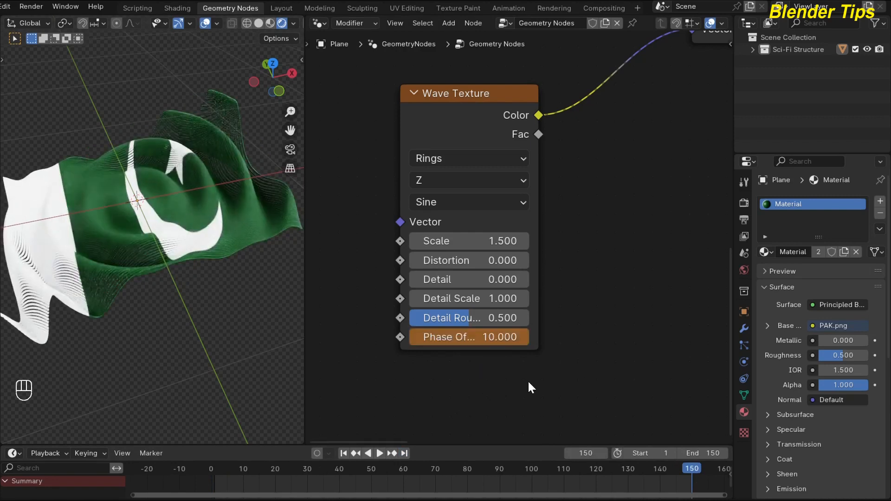
{"action": "key", "text": "i"}
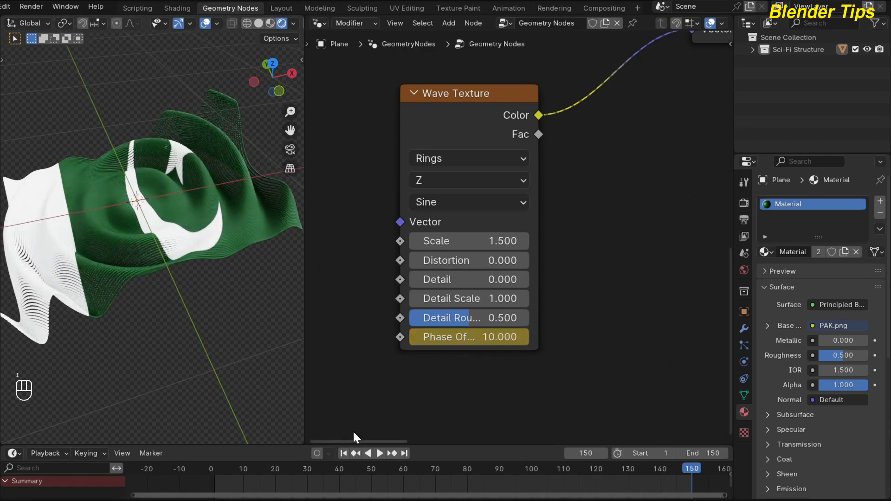
Play the wave animation from the first frame, stop it, and scrub the timeline to frame 41
{"action": "left_click", "coordinate": [343, 453]}
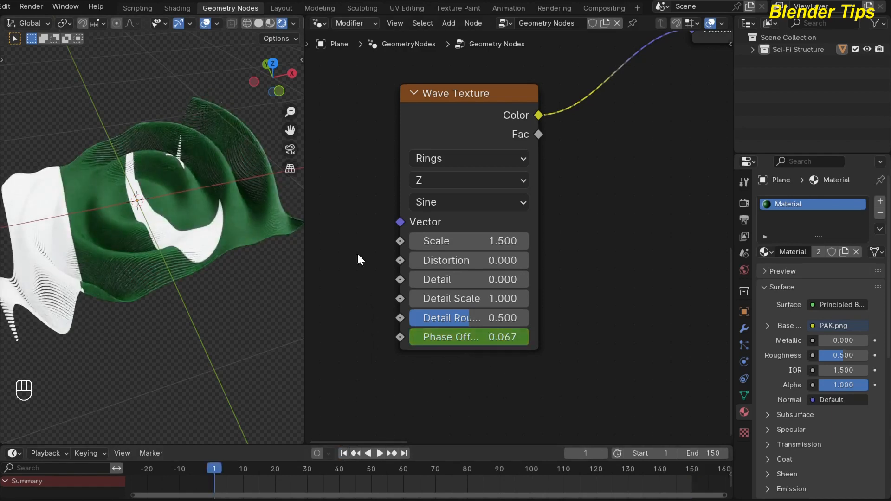
{"action": "key", "text": "space"}
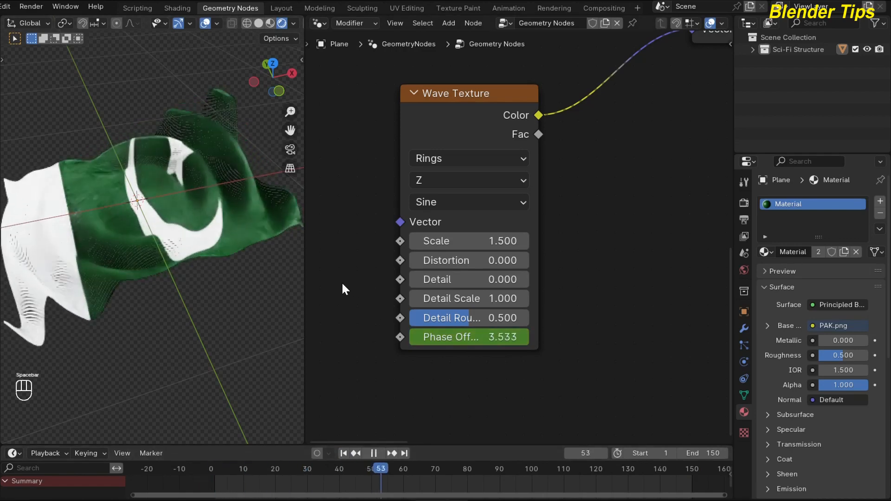
{"action": "key", "text": "space"}
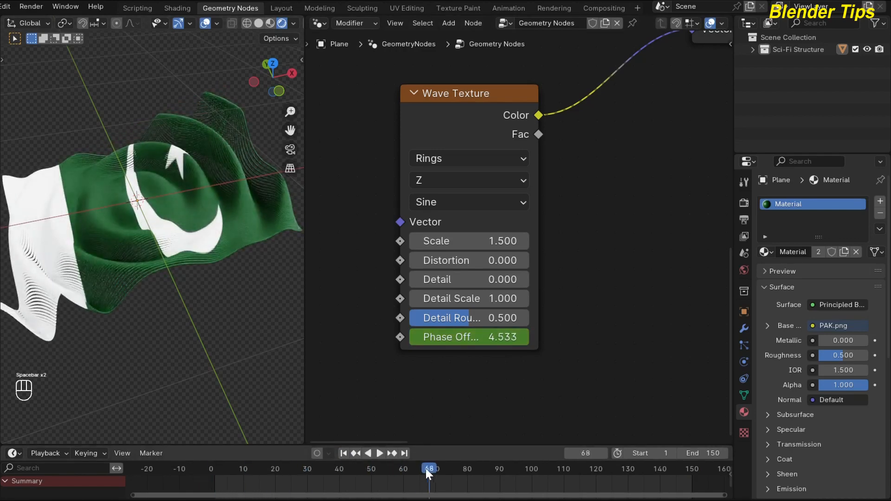
{"action": "left_click_drag", "start_coordinate": [426, 471], "coordinate": [342, 473]}
Widen the 3D viewport and add a mesh plane at the centre of the rippled flag
{"action": "scroll", "coordinate": [569, 245], "scroll_direction": "down", "scroll_amount": 5}
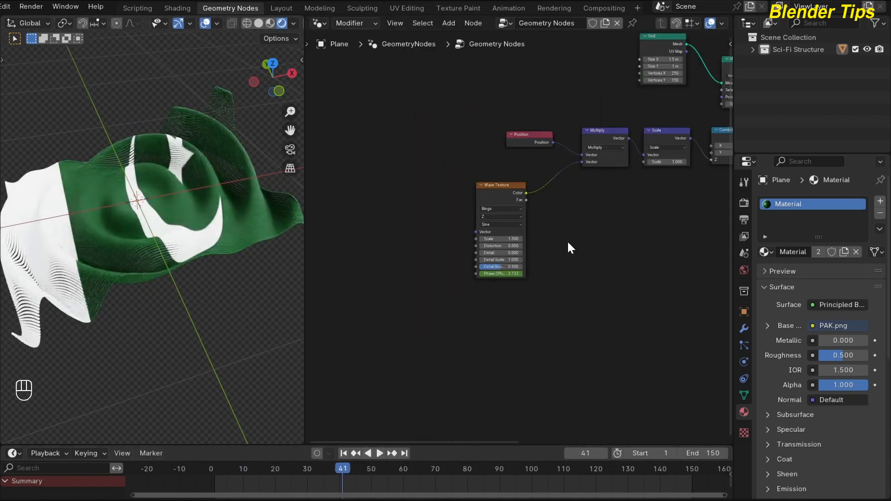
{"action": "scroll", "coordinate": [571, 249], "scroll_direction": "down", "scroll_amount": 4}
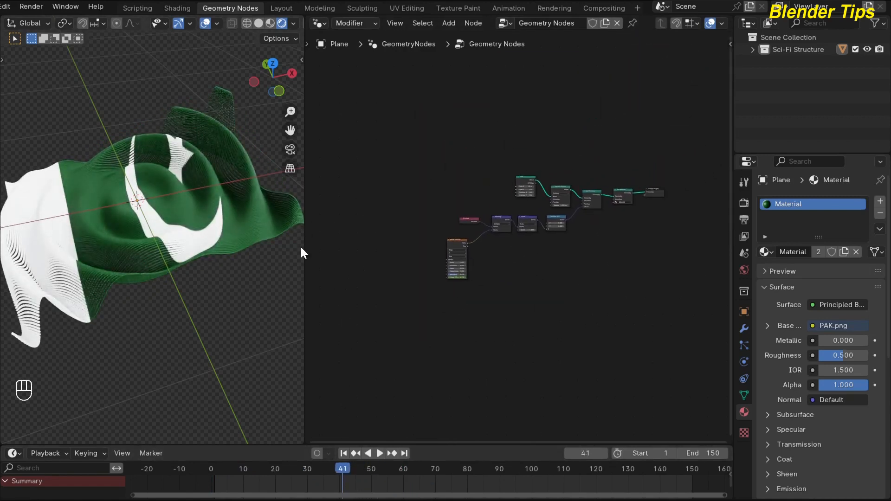
{"action": "left_click_drag", "start_coordinate": [303, 250], "coordinate": [426, 258]}
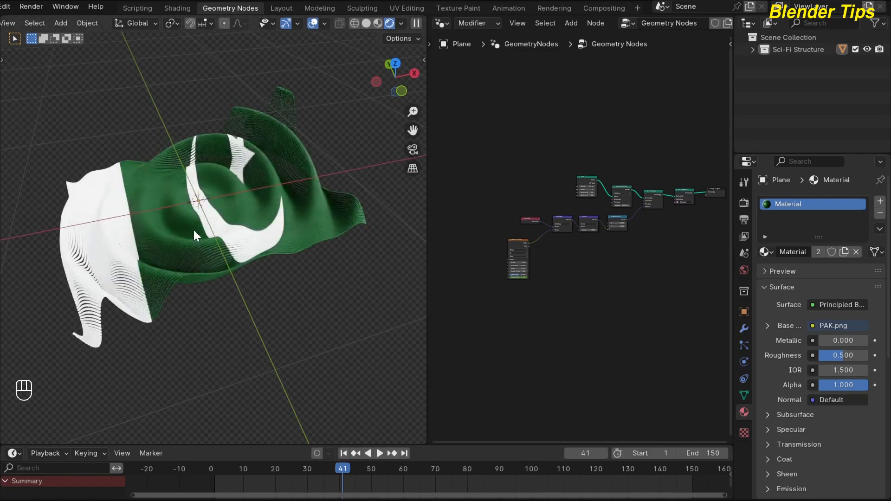
{"action": "key", "text": "shift+a"}
{"action": "mouse_move", "coordinate": [146, 204]}
{"action": "left_click", "coordinate": [222, 206]}
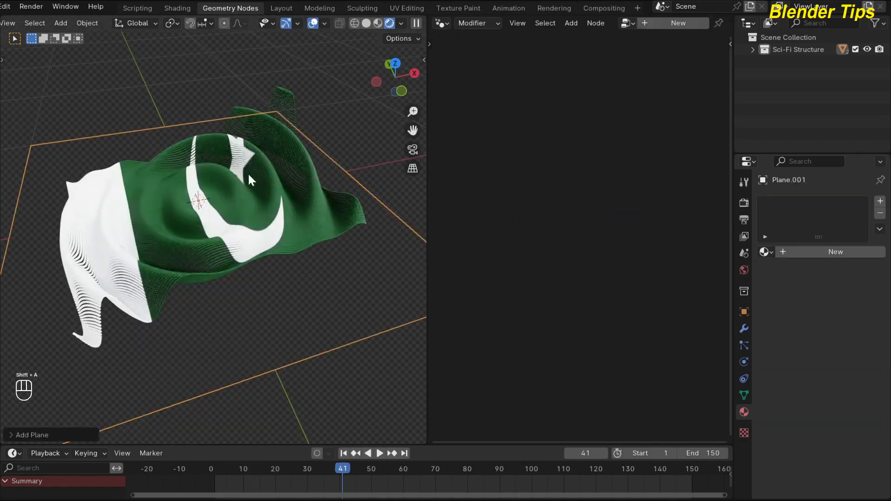
{"action": "scroll", "coordinate": [204, 249], "scroll_direction": "down", "scroll_amount": 1}
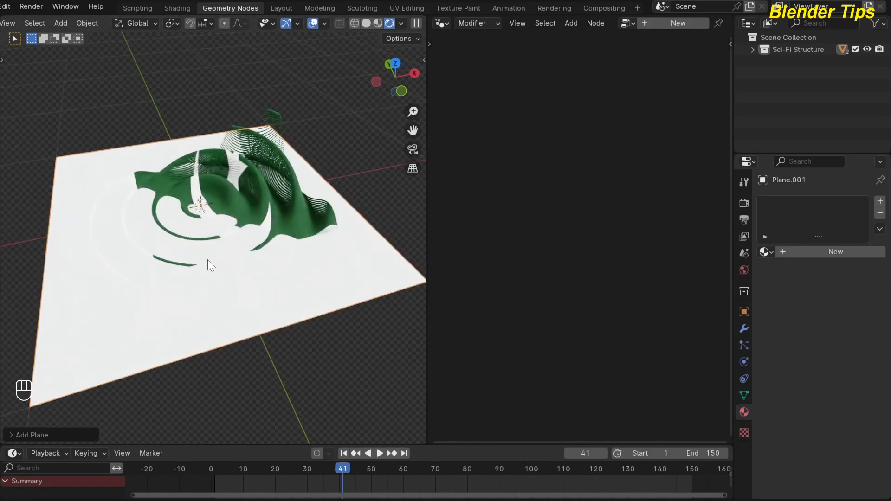
Move the new plane down along the Z axis so it lies beneath the rippled flag
{"action": "key", "text": "g"}
{"action": "key", "text": "z"}
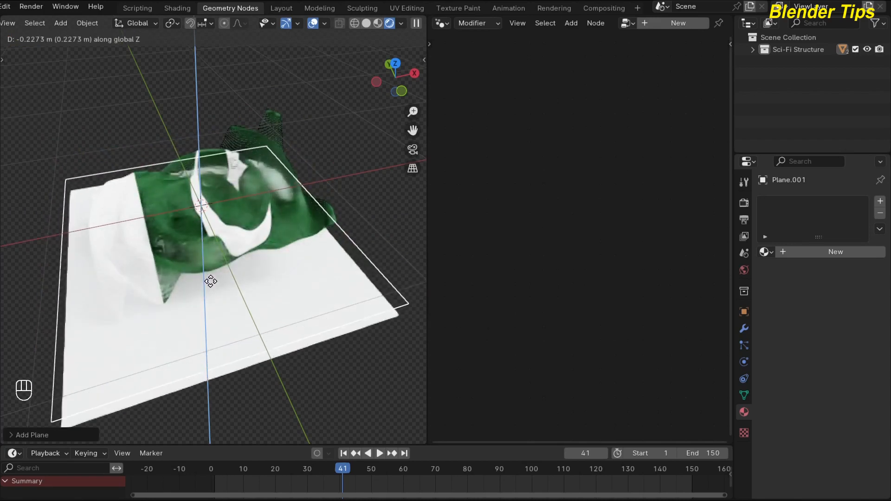
{"action": "left_click", "coordinate": [213, 294]}
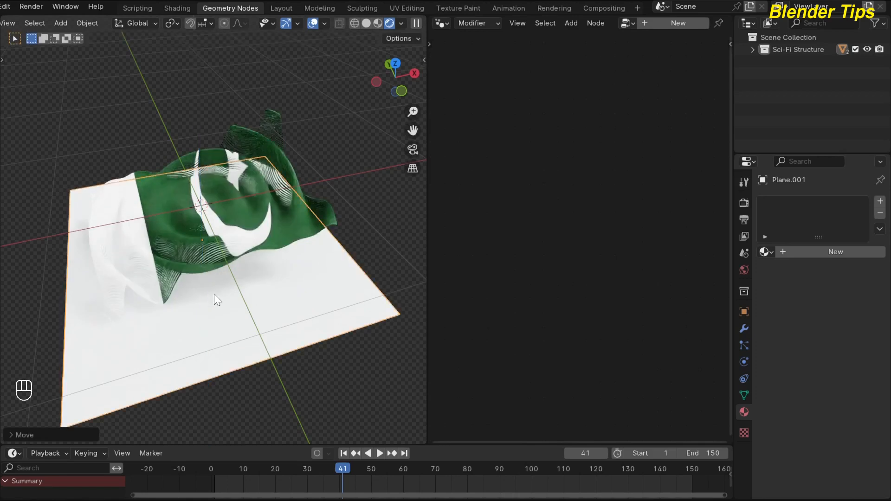
Give the ground plane a new material with a light blue base colour
{"action": "left_click", "coordinate": [854, 252]}
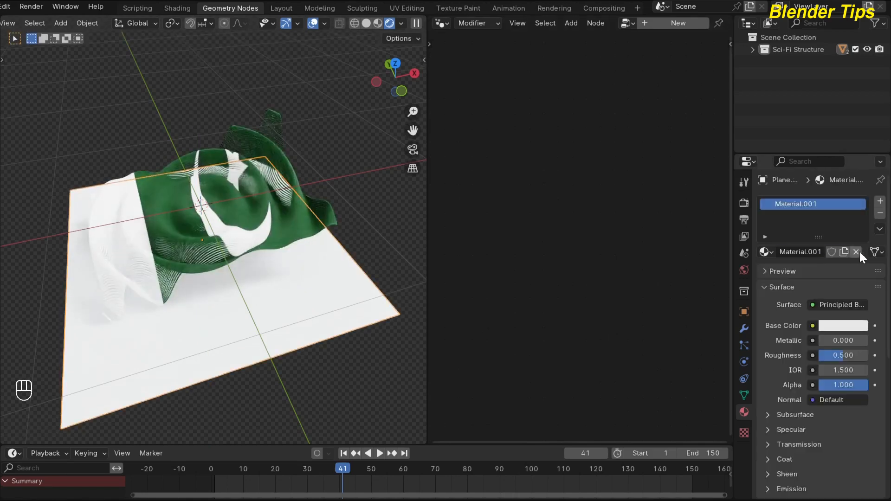
{"action": "left_click", "coordinate": [840, 325]}
{"action": "left_click", "coordinate": [809, 166]}
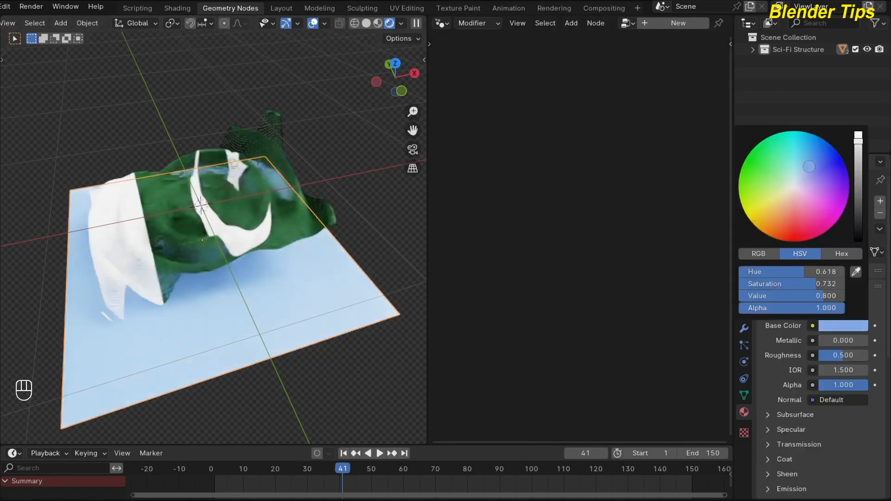
{"action": "left_click_drag", "start_coordinate": [809, 166], "coordinate": [807, 164]}
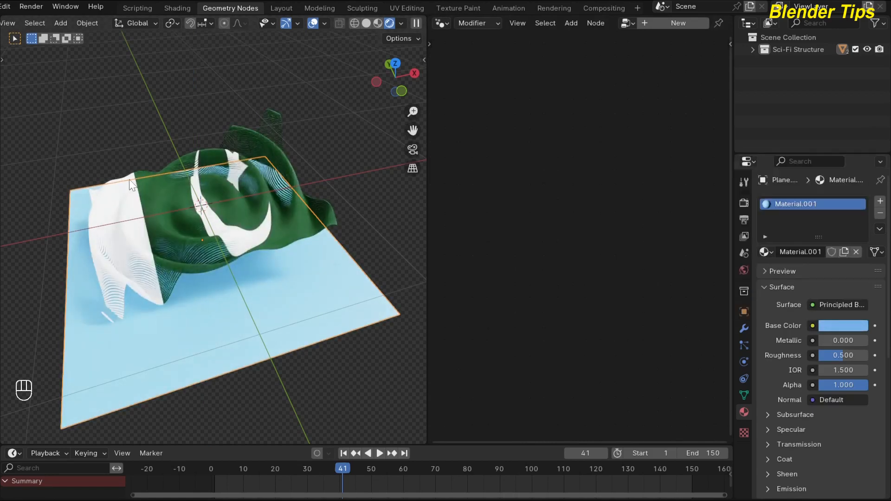
Add a camera, align it to the current view, and pull it back until the whole flag fits in the frame
{"action": "scroll", "coordinate": [130, 180], "scroll_direction": "up", "scroll_amount": 1}
{"action": "left_click", "coordinate": [143, 102]}
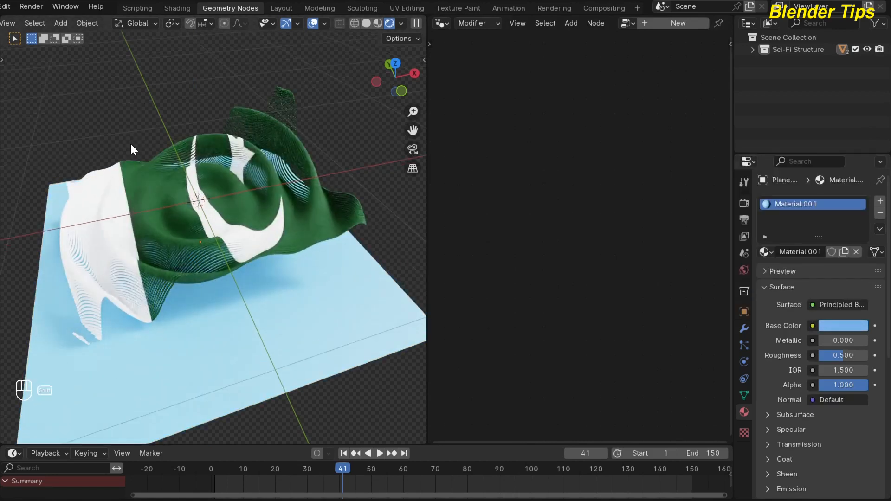
{"action": "middle_click_drag", "start_coordinate": [131, 145], "coordinate": [139, 160], "text": "shift"}
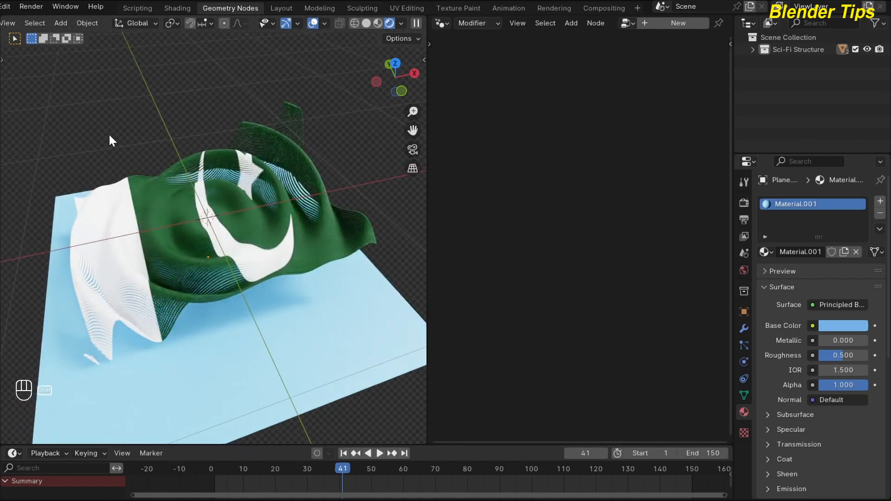
{"action": "key", "text": "shift+a"}
{"action": "left_click", "coordinate": [57, 306]}
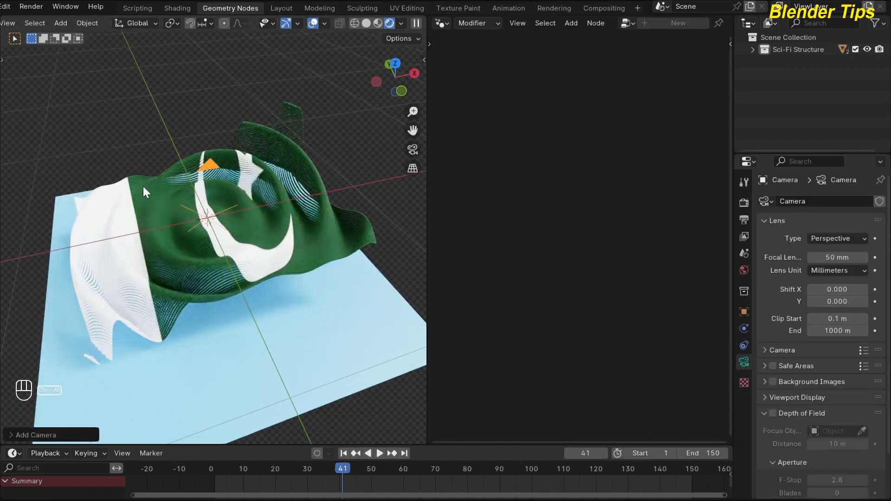
{"action": "key", "text": "ctrl+alt+KP_0"}
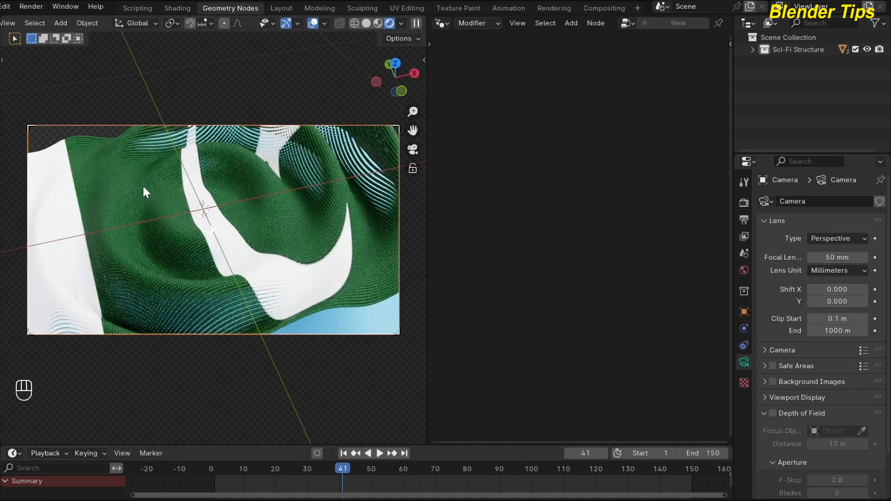
{"action": "key", "text": "Down"}
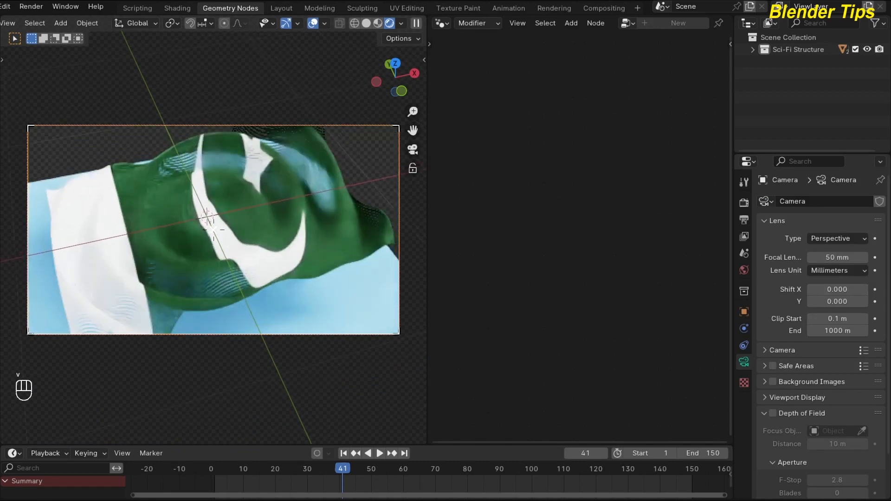
{"action": "key", "text": "Down"}
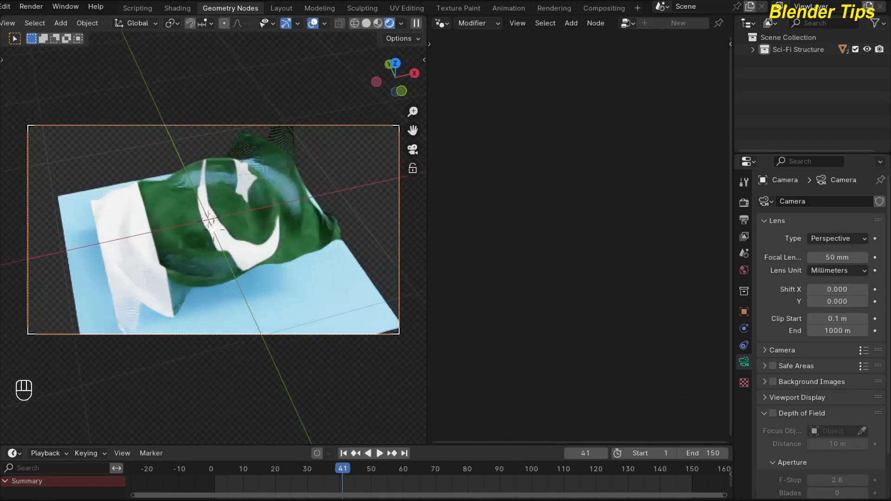
{"action": "key", "text": "Down"}
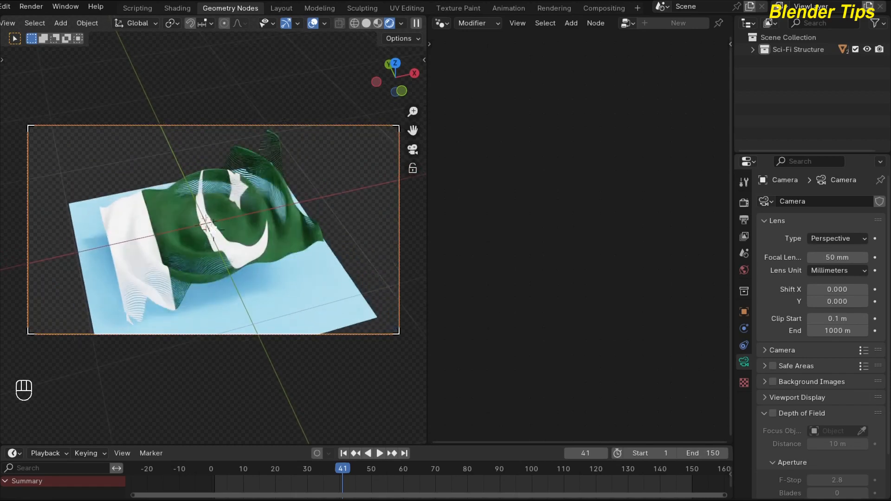
{"action": "left_click", "coordinate": [214, 224]}
Scale the ground plane up until it fills the camera frame and darken its blue base colour
{"action": "left_click", "coordinate": [304, 277]}
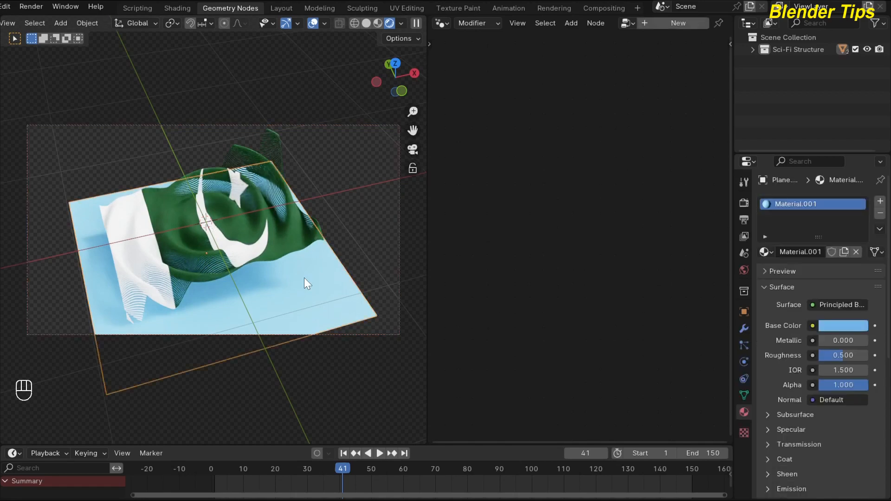
{"action": "key", "text": "s"}
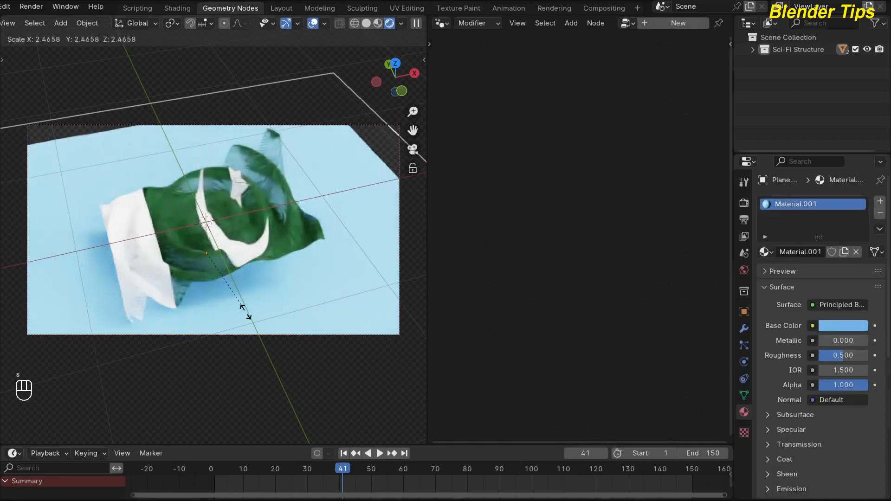
{"action": "left_click", "coordinate": [265, 349]}
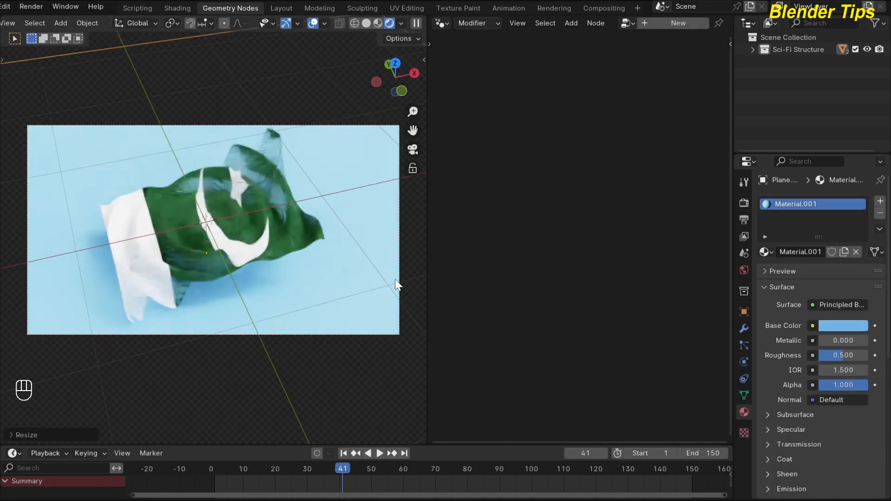
{"action": "left_click", "coordinate": [860, 331]}
{"action": "left_click_drag", "start_coordinate": [858, 140], "coordinate": [858, 178]}
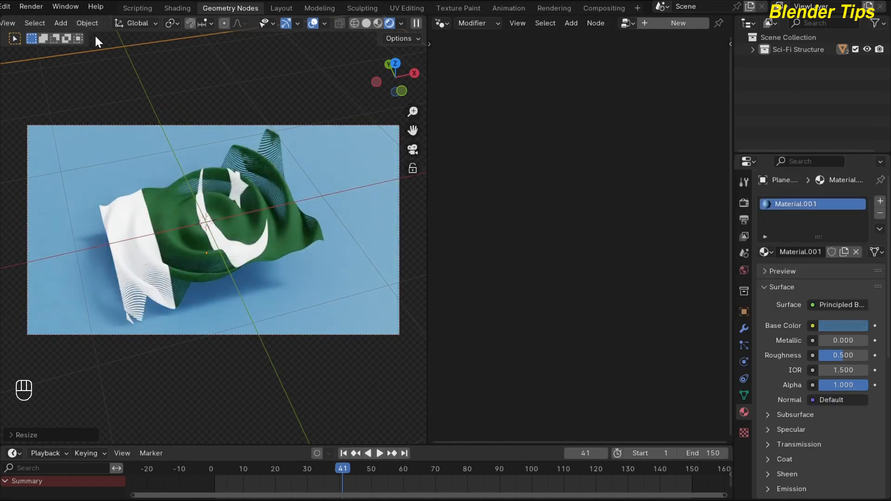
{"action": "left_click", "coordinate": [142, 39]}
{"action": "left_click", "coordinate": [279, 216]}
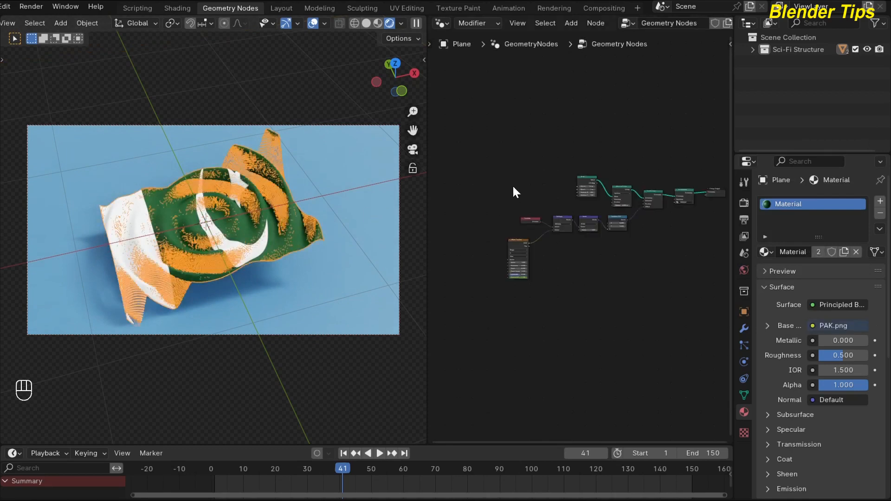
{"action": "left_click", "coordinate": [310, 93]}
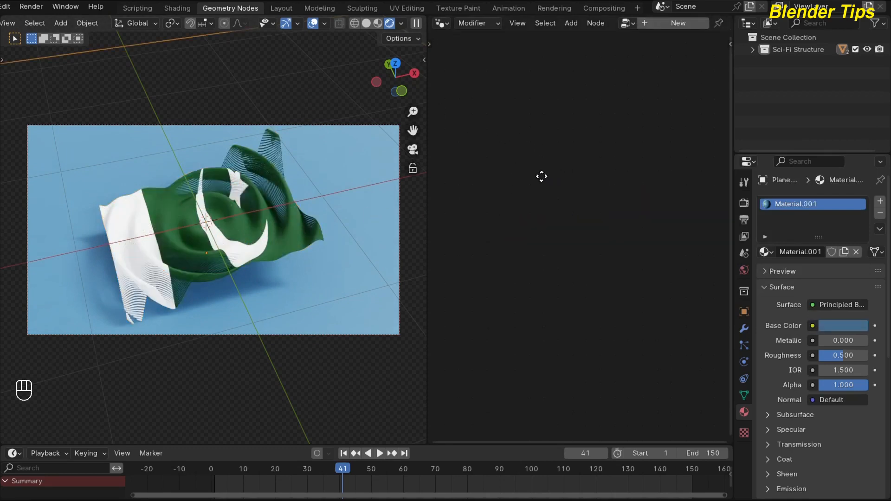
{"action": "left_click", "coordinate": [242, 205]}
{"action": "scroll", "coordinate": [218, 209], "scroll_direction": "down", "scroll_amount": 5}
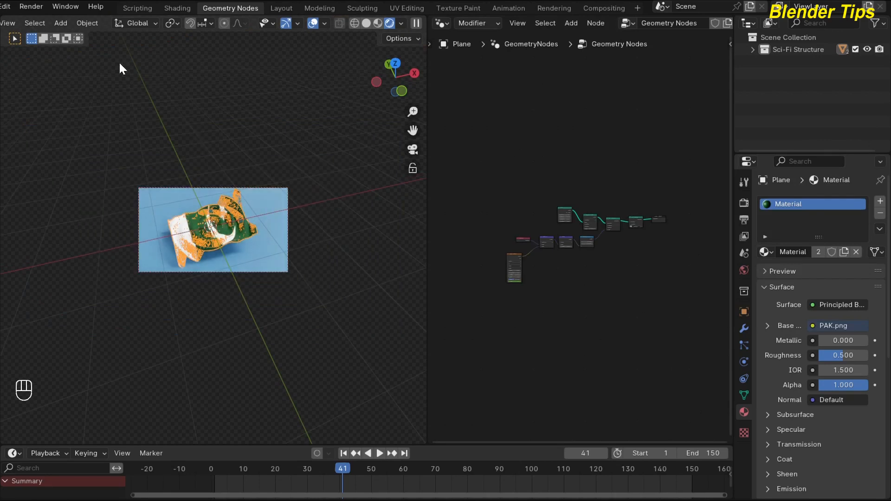
{"action": "scroll", "coordinate": [196, 214], "scroll_direction": "up", "scroll_amount": 5}
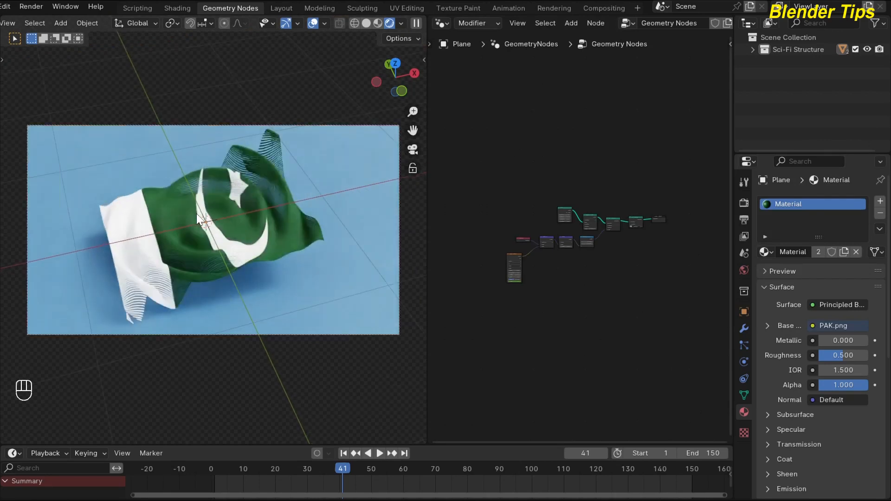
{"action": "scroll", "coordinate": [587, 288], "scroll_direction": "up", "scroll_amount": 2}
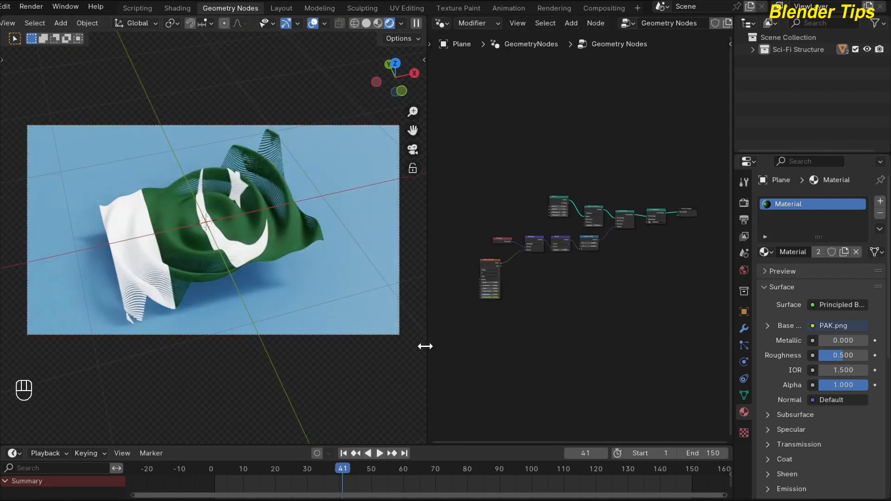
Play the wave animation through the camera, stop it at frame 30, and render that frame to inspect the flag
{"action": "key", "text": "space"}
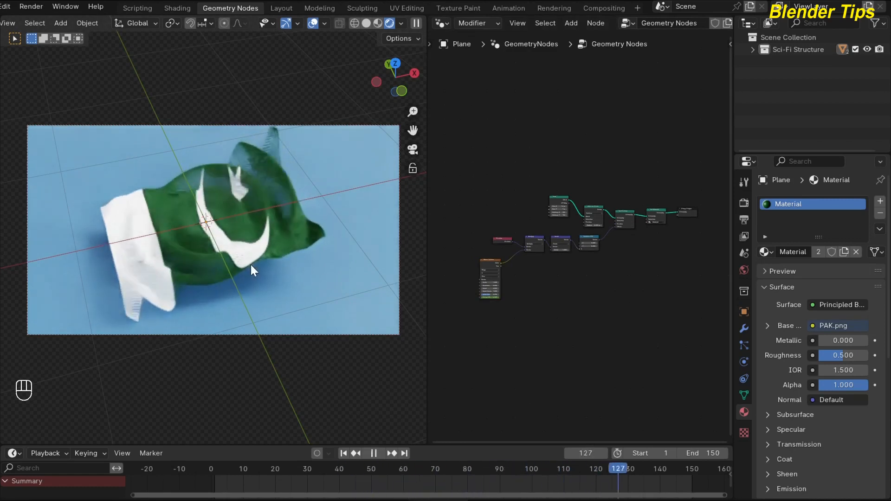
{"action": "key", "text": "space"}
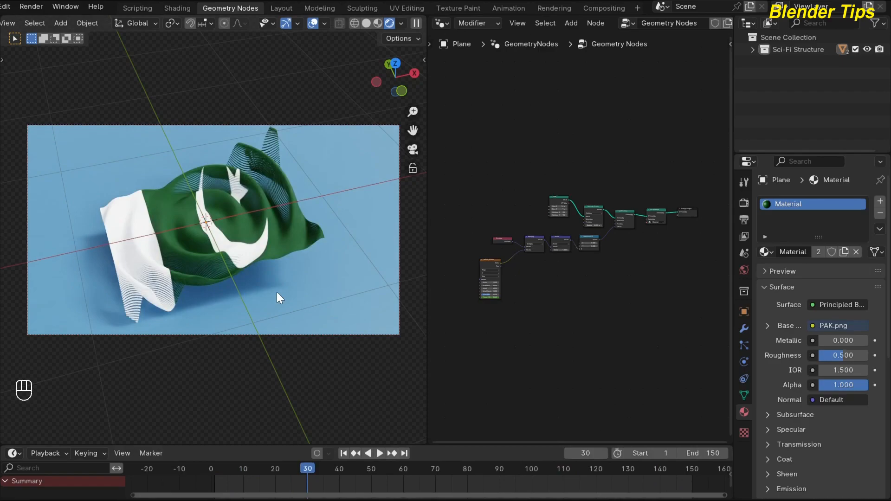
{"action": "key", "text": "F12"}
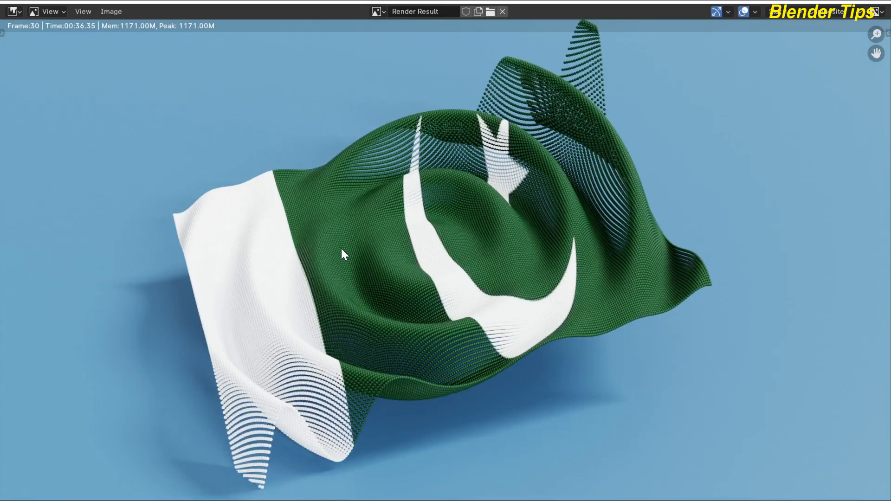
{"action": "scroll", "coordinate": [341, 249], "scroll_direction": "up", "scroll_amount": 1}
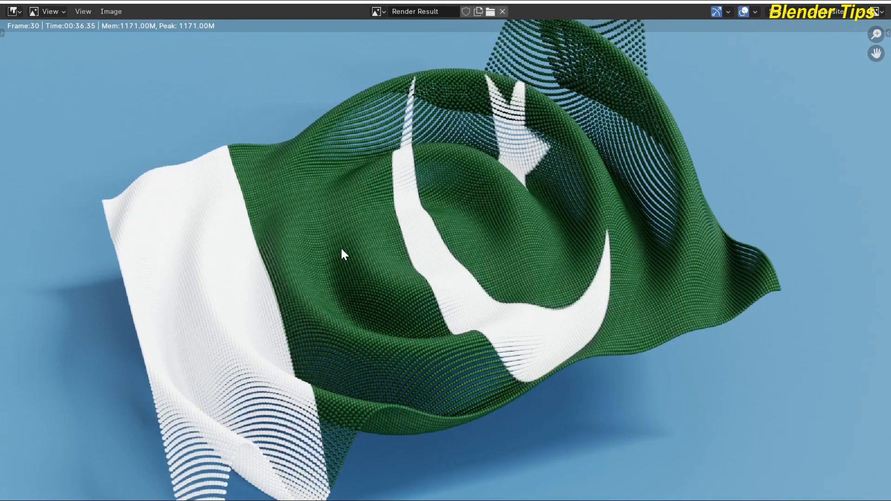
{"action": "scroll", "coordinate": [341, 249], "scroll_direction": "down", "scroll_amount": 1}
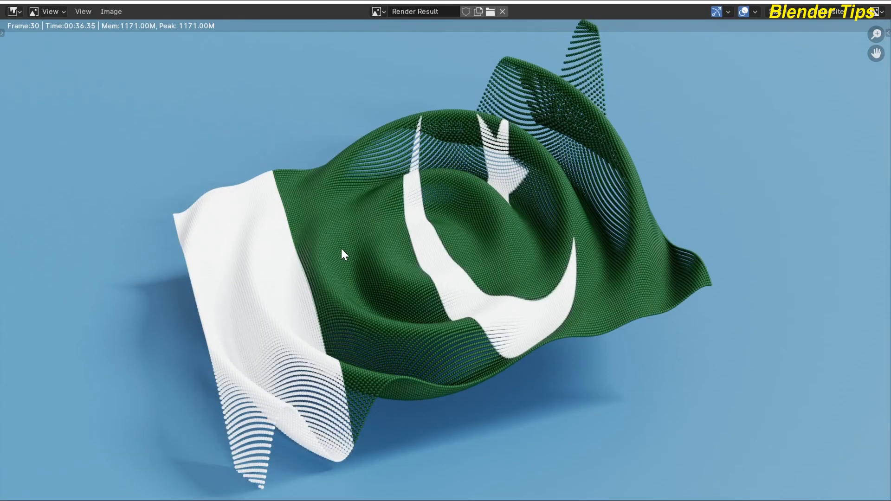